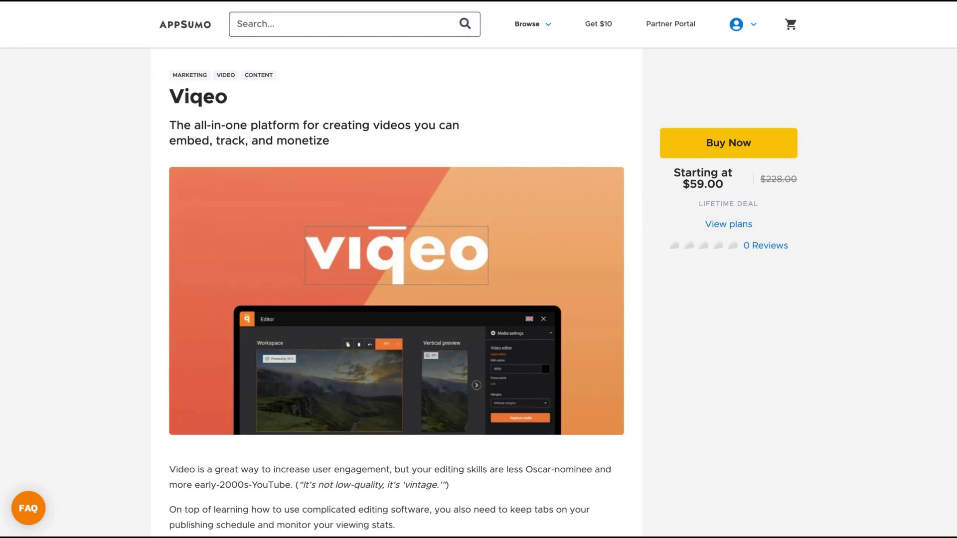
- Scroll the AppSumo Viqeo page down to the TL;DR highlights and $59.00 starting price
{"action": "scroll", "coordinate": [656, 271], "scroll_direction": "down", "scroll_amount": 10}
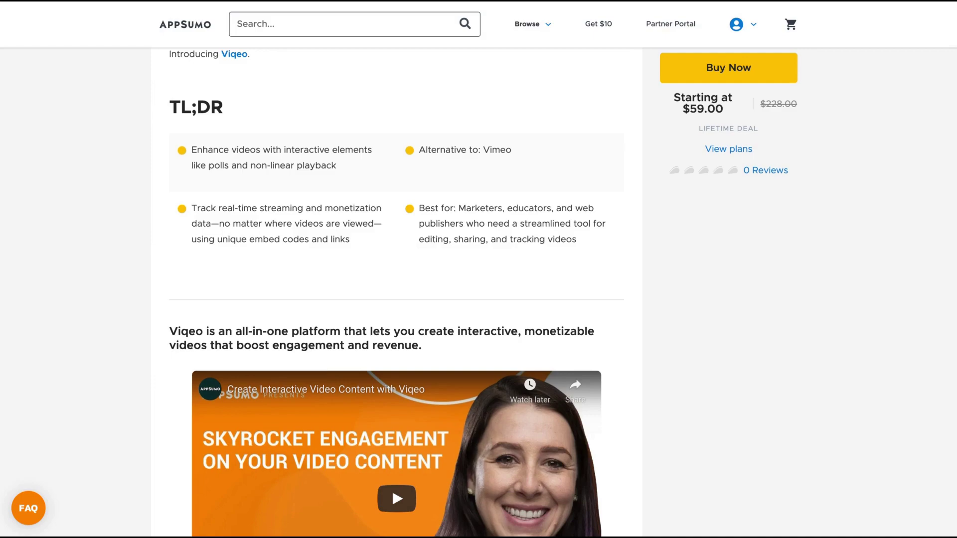
- Scroll down to the license tier cards priced $59.00, $119.00 and $179.00
{"action": "scroll", "coordinate": [397, 269], "scroll_direction": "down", "scroll_amount": 20}
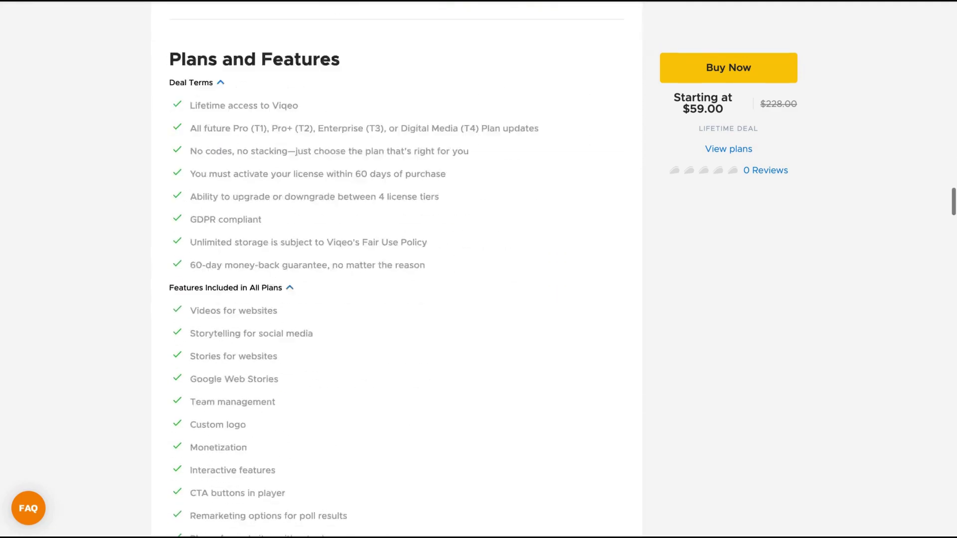
{"action": "scroll", "coordinate": [361, 112], "scroll_direction": "down", "scroll_amount": 1}
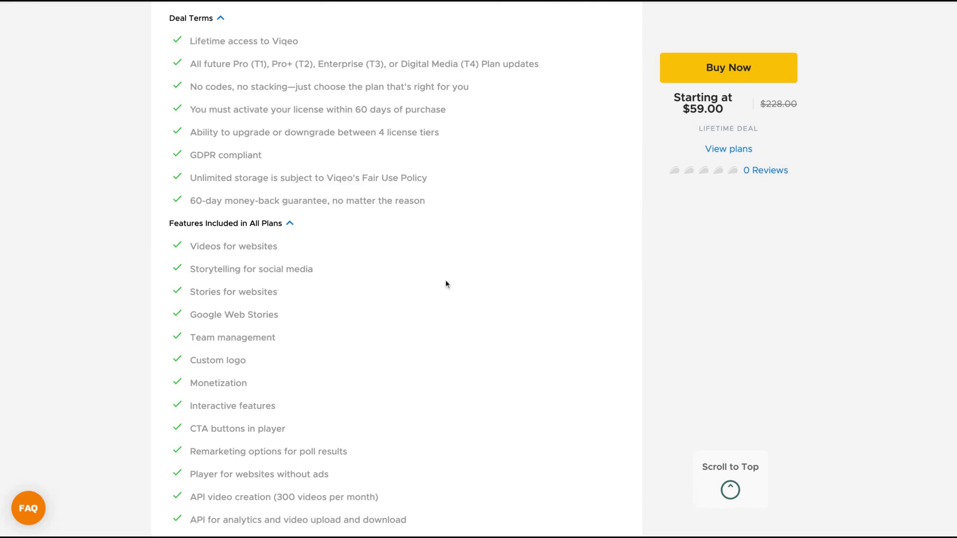
{"action": "scroll", "coordinate": [447, 282], "scroll_direction": "down", "scroll_amount": 12}
{"action": "scroll", "coordinate": [447, 280], "scroll_direction": "up", "scroll_amount": 3}
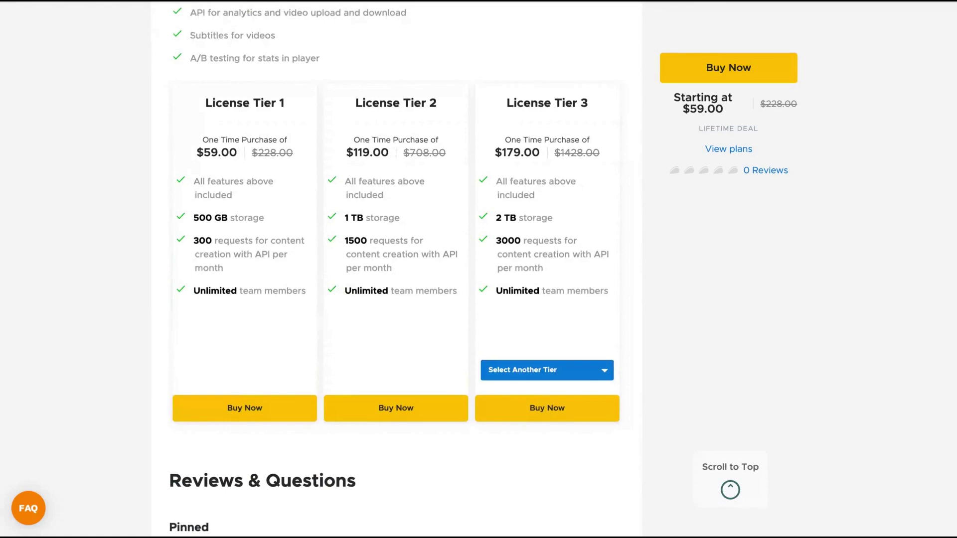
- Switch the third card to License Tier 4 ($239.00, unlimited storage) and select the Fair Use note
{"action": "left_click", "coordinate": [516, 368]}
{"action": "left_click", "coordinate": [520, 409]}
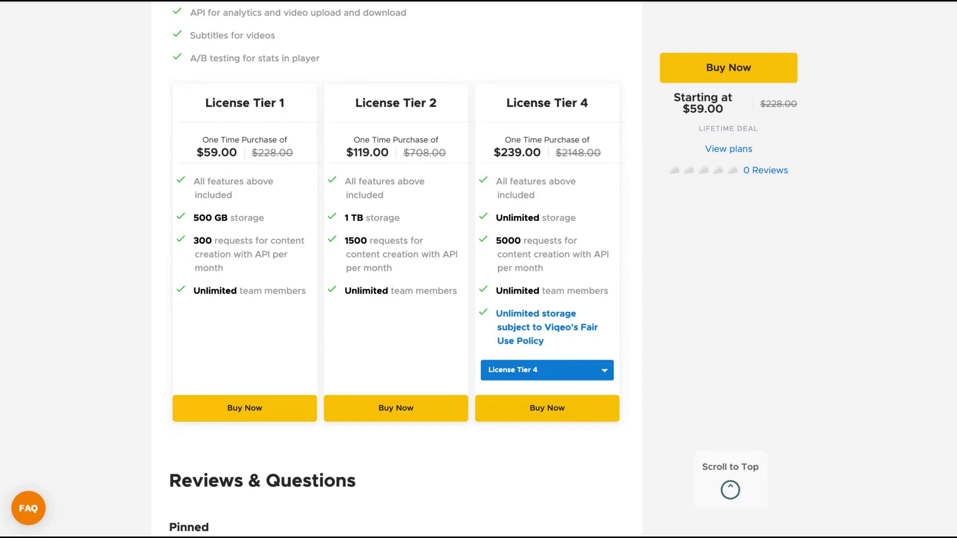
{"action": "triple_click", "coordinate": [587, 346]}
{"action": "left_click", "coordinate": [586, 346]}
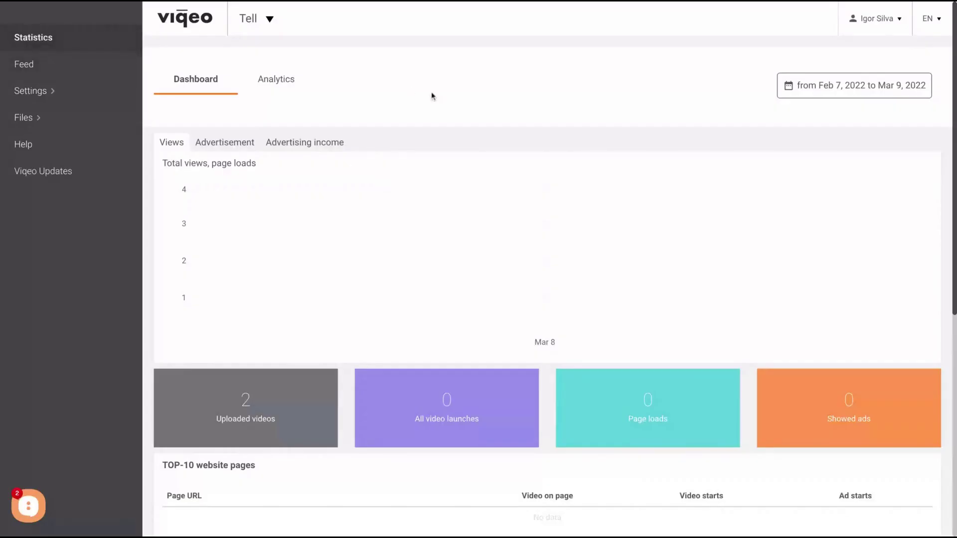
- Scroll through the Viqeo statistics dashboard and back up
{"action": "scroll", "coordinate": [374, 268], "scroll_direction": "down", "scroll_amount": 3}
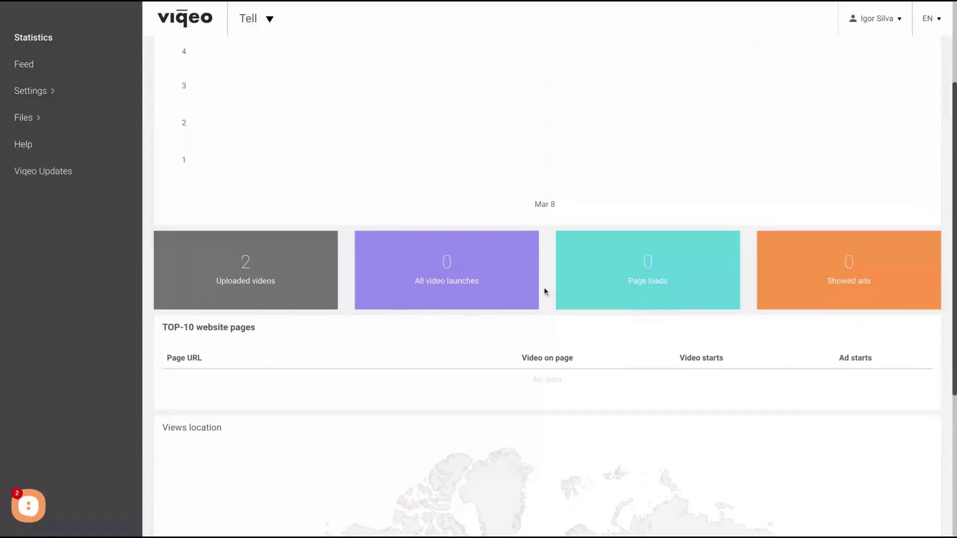
{"action": "scroll", "coordinate": [340, 339], "scroll_direction": "down", "scroll_amount": 2}
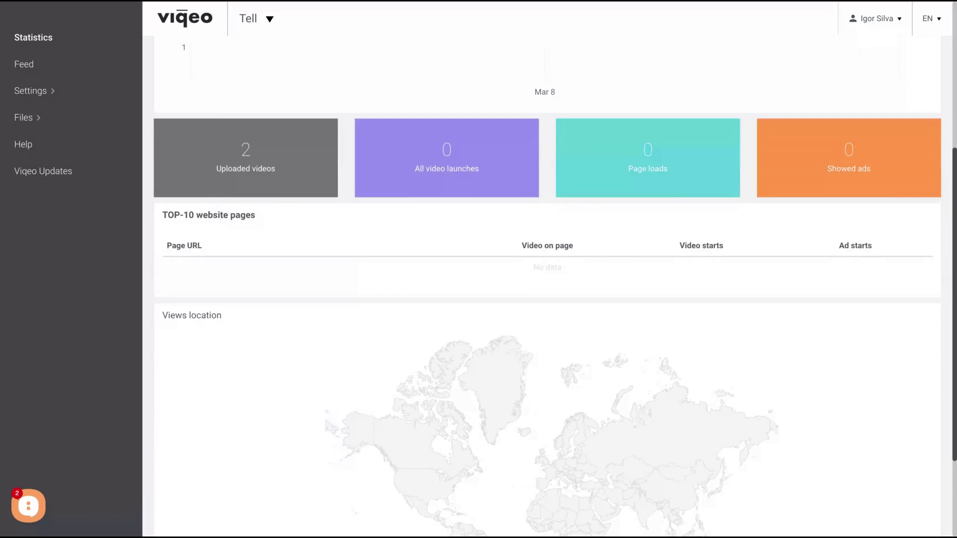
{"action": "scroll", "coordinate": [519, 220], "scroll_direction": "down", "scroll_amount": 1}
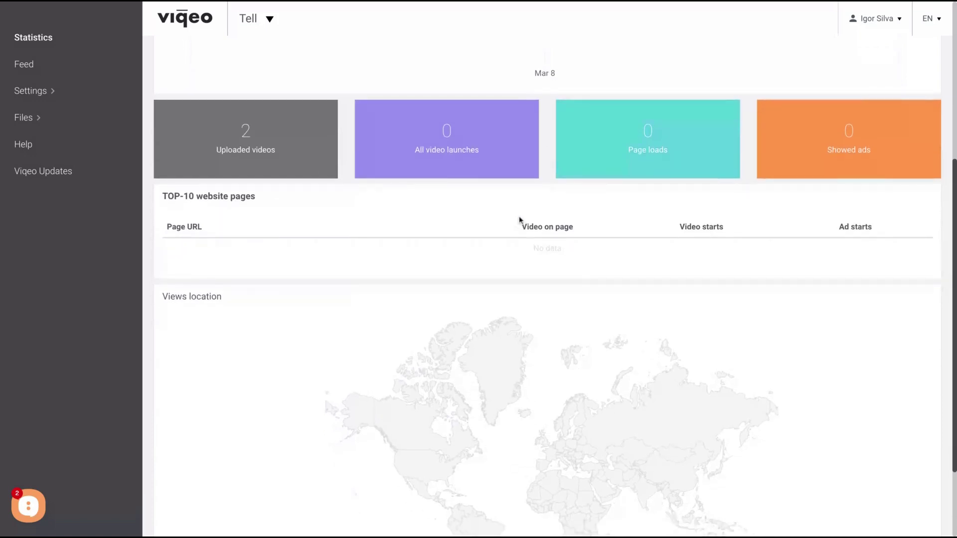
{"action": "scroll", "coordinate": [519, 220], "scroll_direction": "down", "scroll_amount": 2}
{"action": "scroll", "coordinate": [519, 220], "scroll_direction": "up", "scroll_amount": 10}
- View the Analytics report, return to the Dashboard, and check the account's plan and storage
{"action": "left_click", "coordinate": [267, 82]}
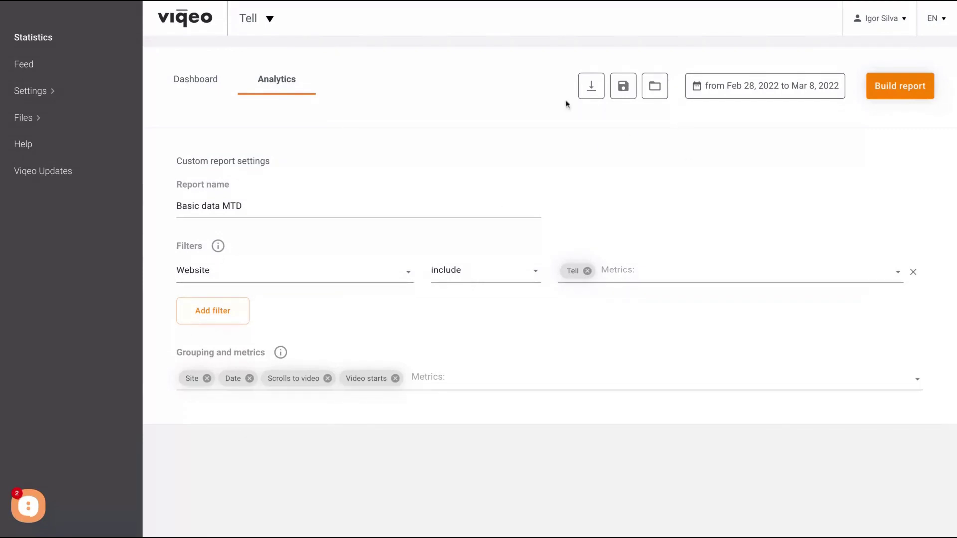
{"action": "left_click", "coordinate": [170, 80]}
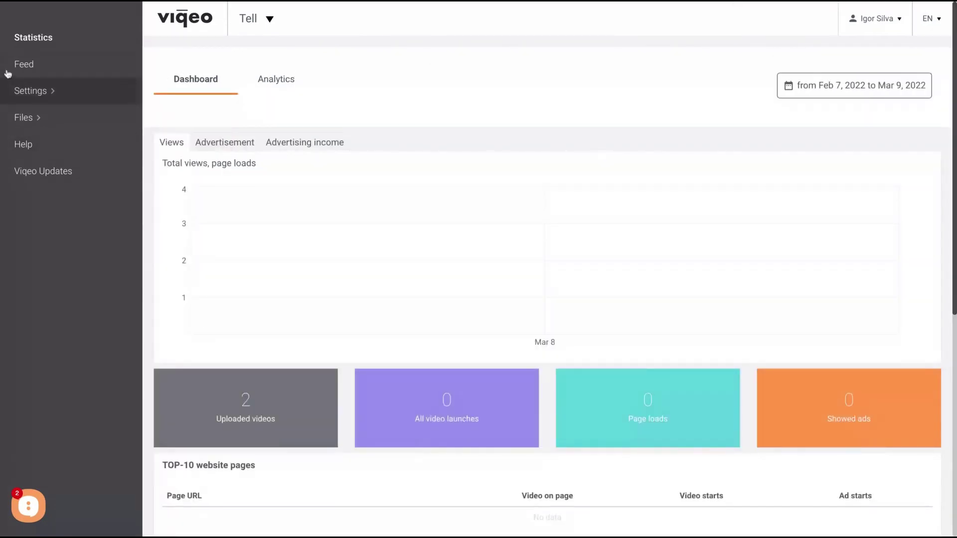
{"action": "left_click", "coordinate": [901, 27]}
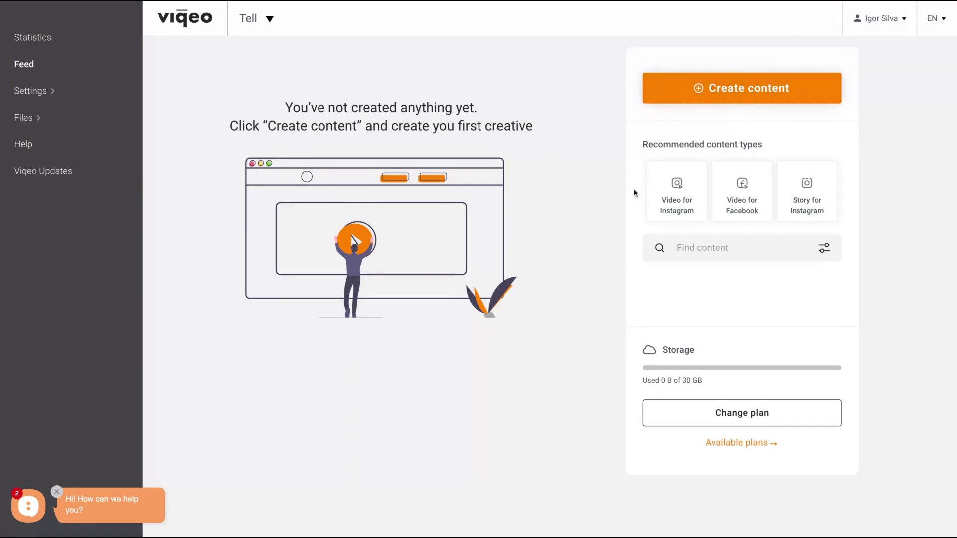
- Start a new Story for Instagram from the Recommended content types
{"action": "left_click_drag", "start_coordinate": [642, 144], "coordinate": [766, 145]}
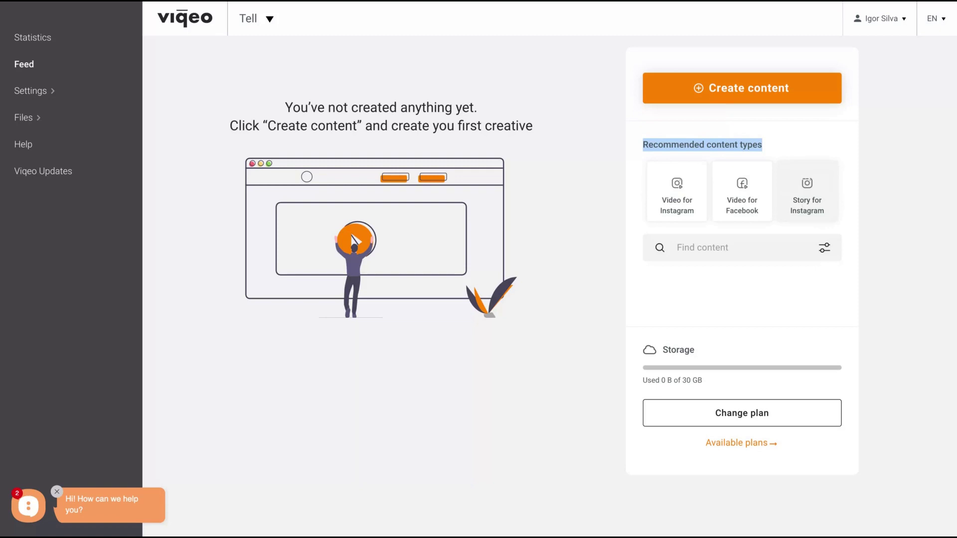
{"action": "left_click", "coordinate": [807, 192]}
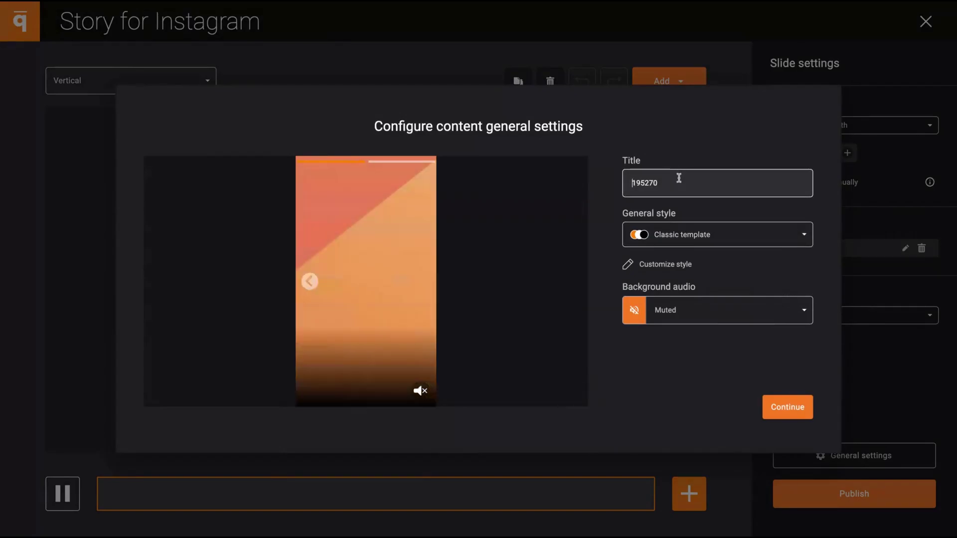
- Title the story AppSumo, choose the News template, and keep background audio muted
{"action": "double_click", "coordinate": [679, 178]}
{"action": "type", "text": "AppSumo"}
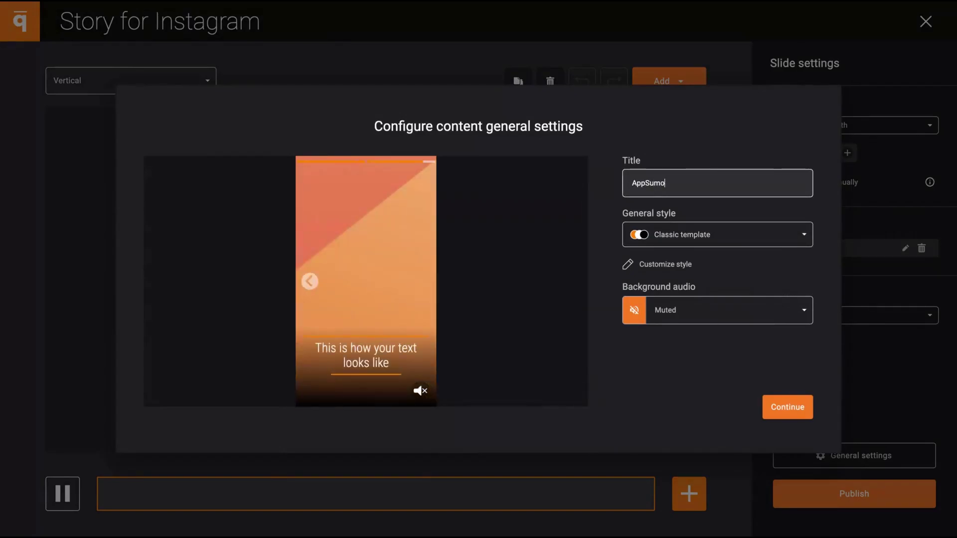
{"action": "left_click", "coordinate": [678, 233]}
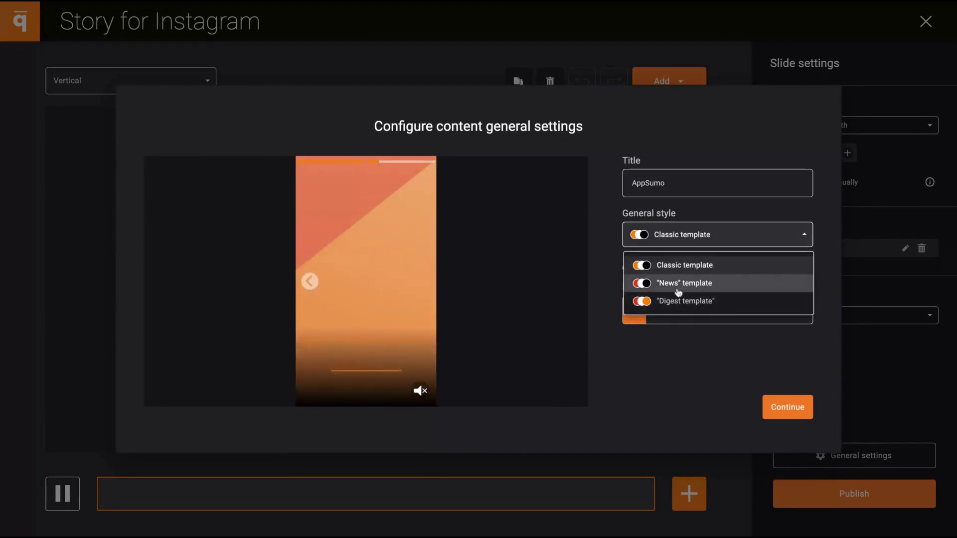
{"action": "left_click", "coordinate": [651, 283]}
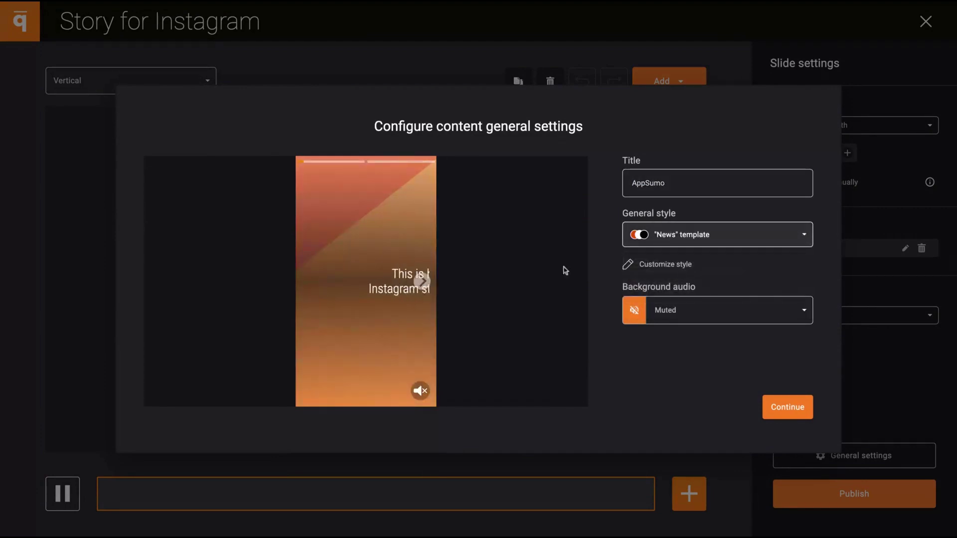
{"action": "left_click", "coordinate": [670, 233]}
{"action": "left_click", "coordinate": [663, 302]}
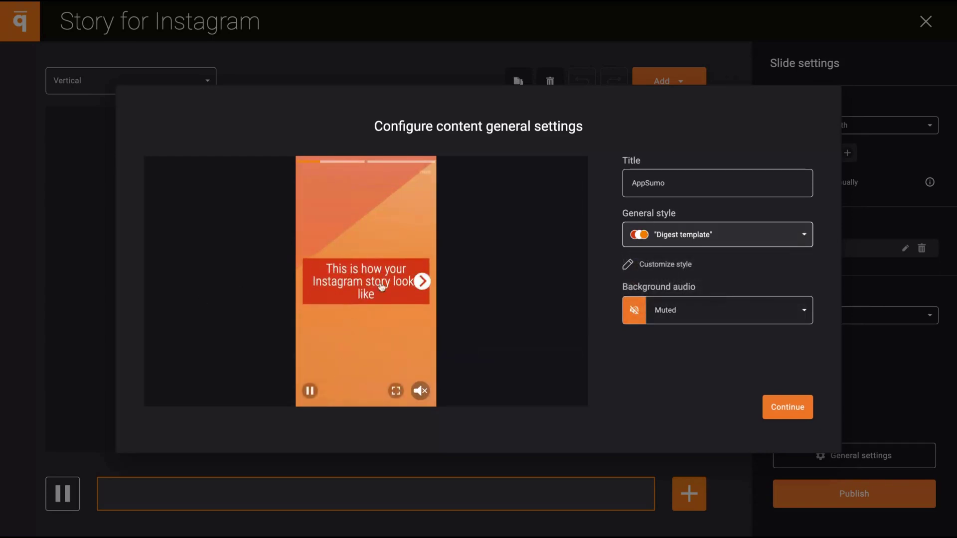
{"action": "left_click", "coordinate": [689, 231]}
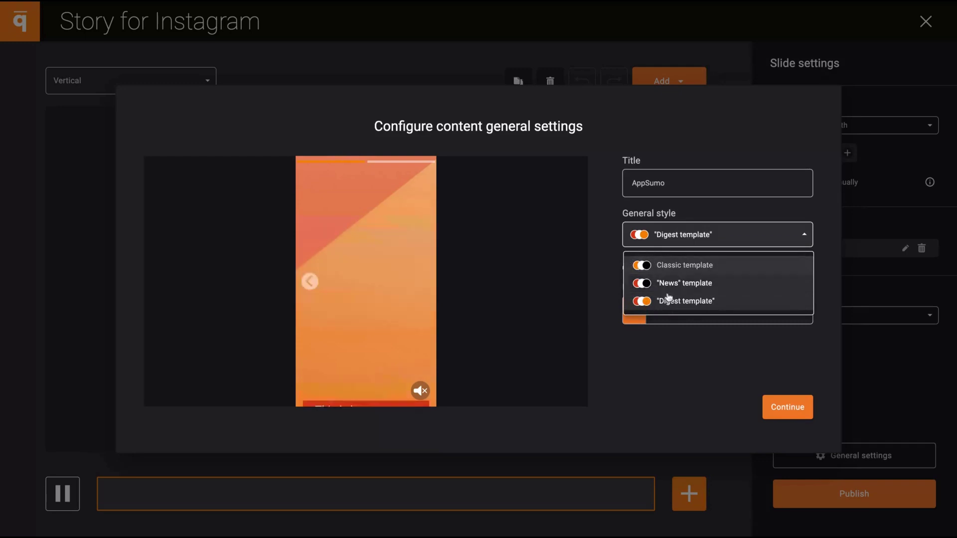
{"action": "left_click", "coordinate": [684, 284]}
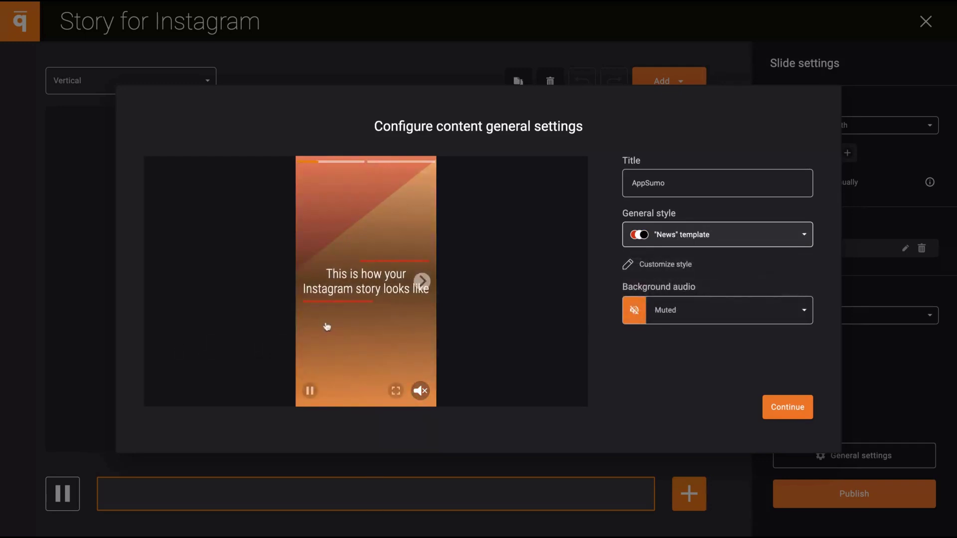
{"action": "left_click", "coordinate": [790, 310]}
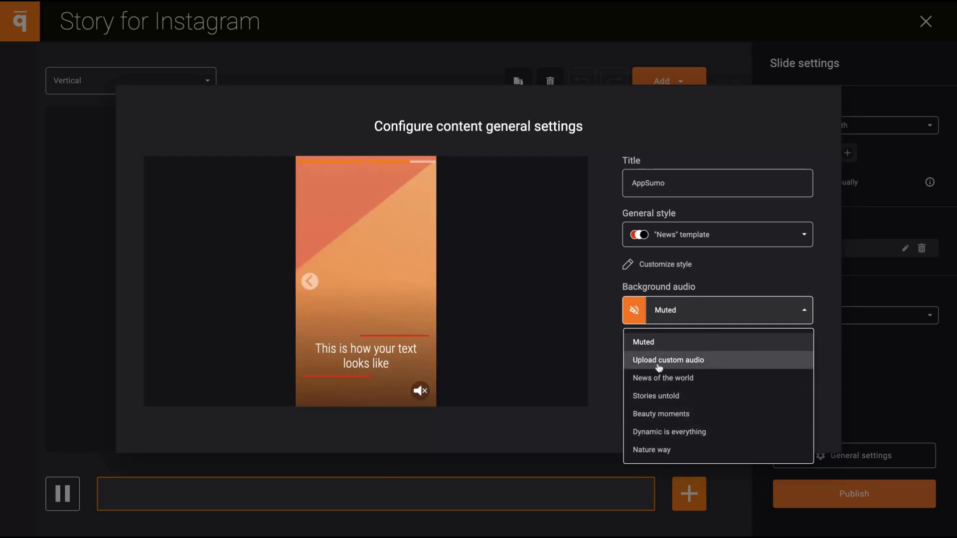
{"action": "left_click", "coordinate": [728, 270]}
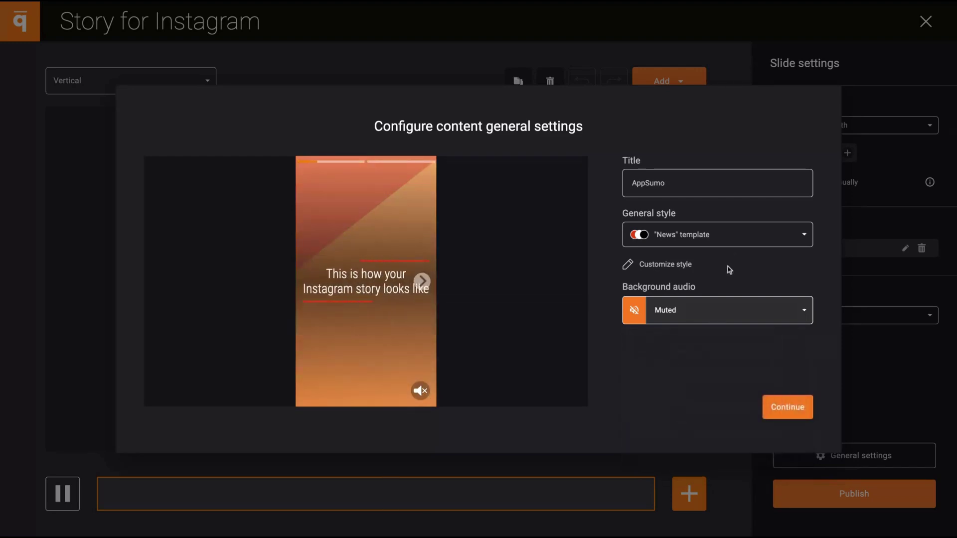
- Continue into the slide editor and select the sample caption 'Here is an example of text'
{"action": "left_click", "coordinate": [784, 406]}
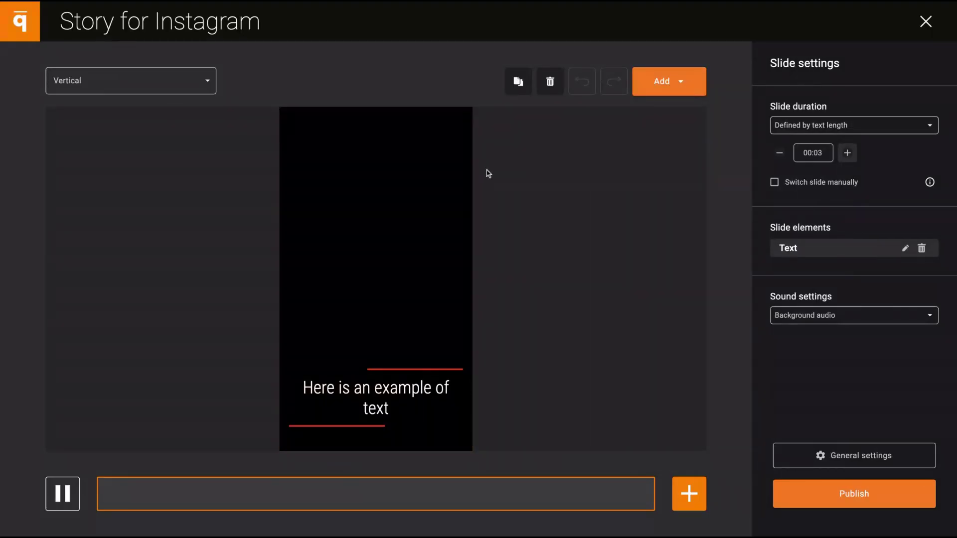
{"action": "left_click", "coordinate": [681, 81]}
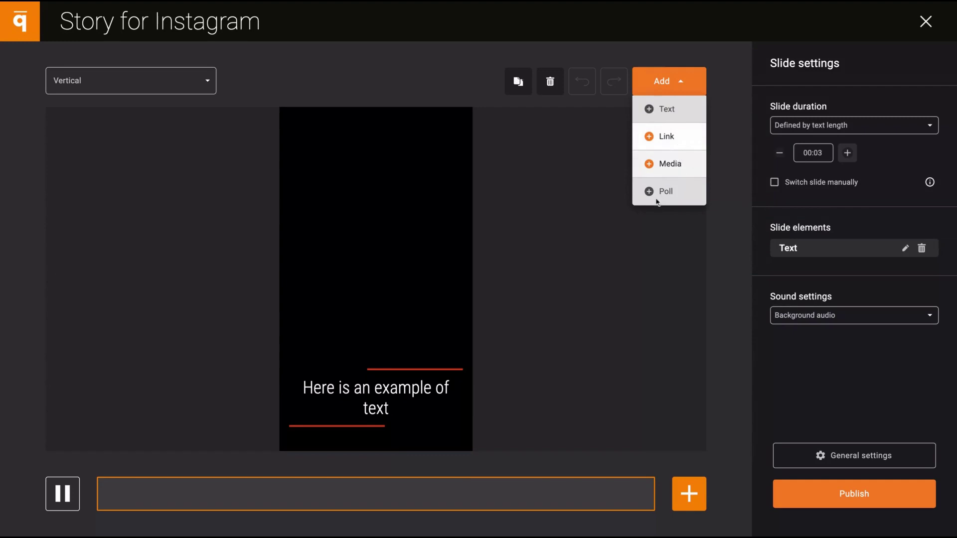
{"action": "left_click", "coordinate": [207, 349]}
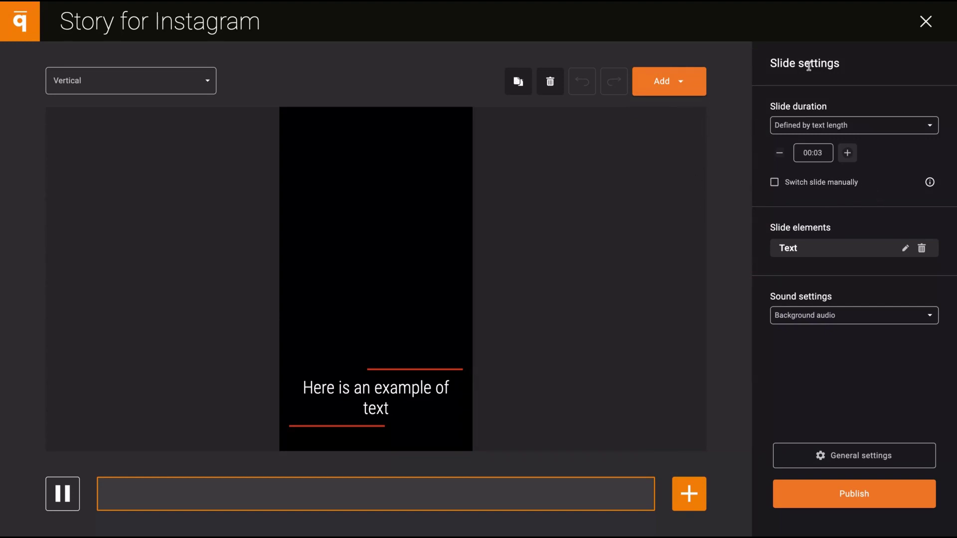
{"action": "left_click", "coordinate": [693, 86]}
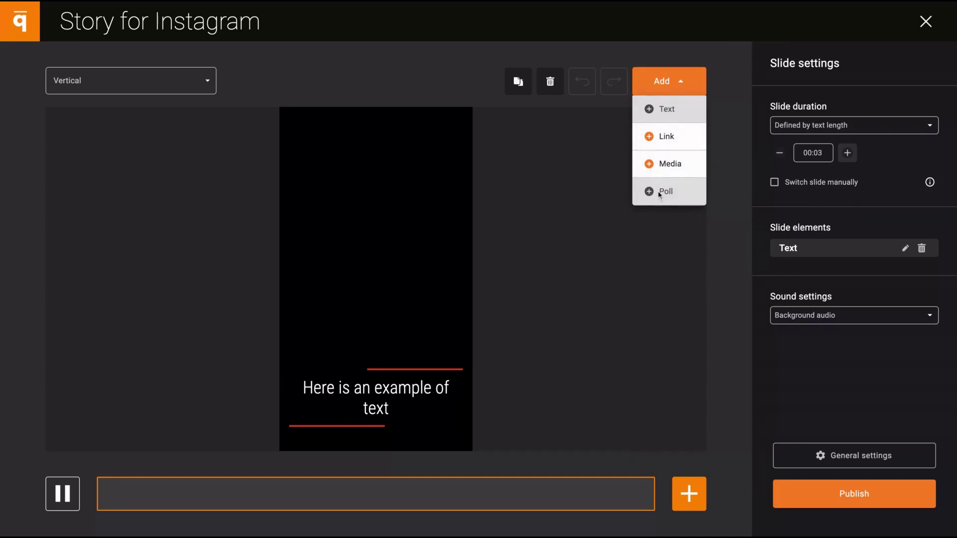
{"action": "left_click", "coordinate": [339, 389]}
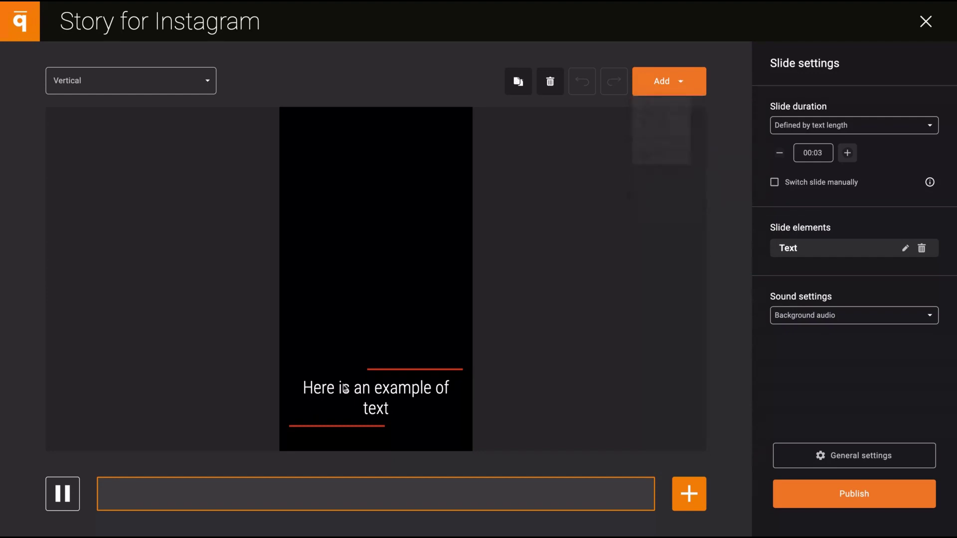
- Change the caption to 'Write your text here', save it, and open the Add element menu
{"action": "double_click", "coordinate": [375, 394]}
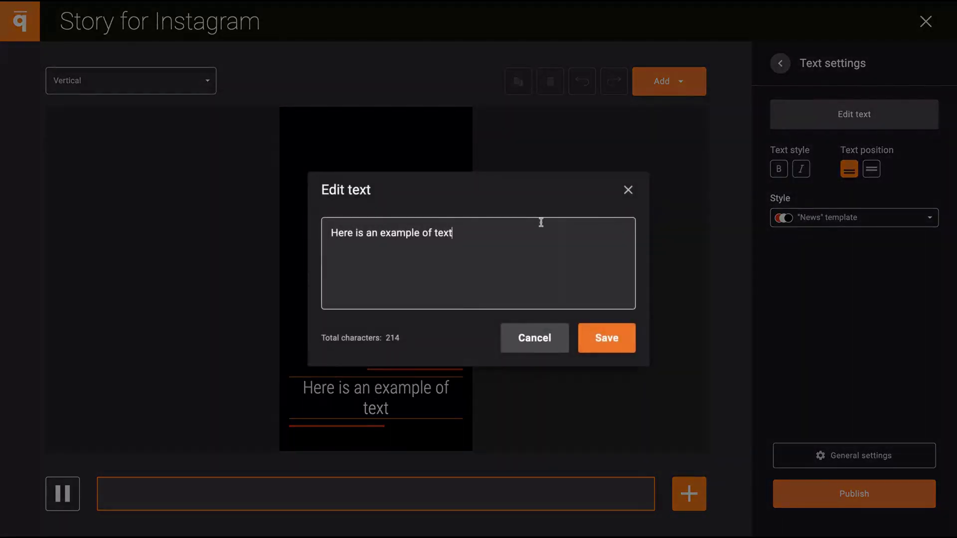
{"action": "key", "text": "ctrl+a"}
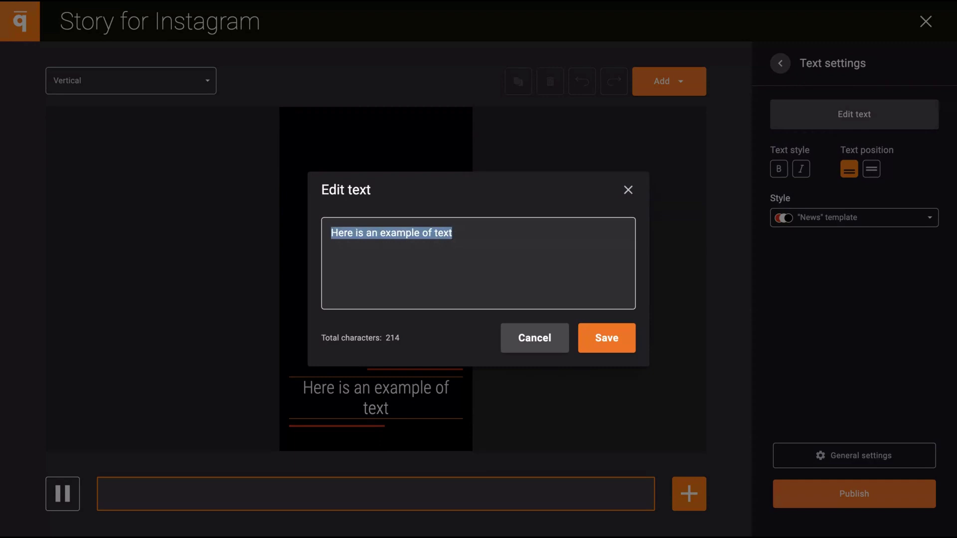
{"action": "type", "text": "Write y"}
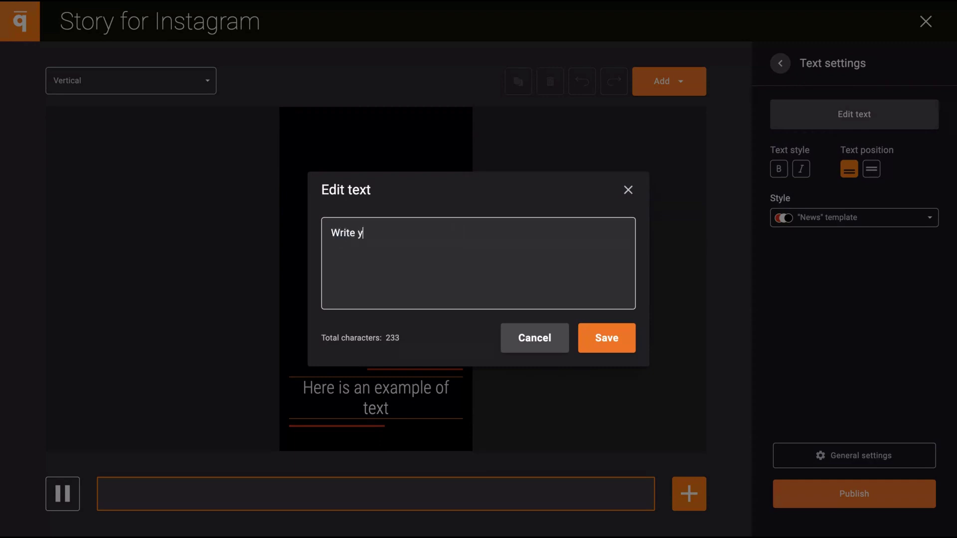
{"action": "type", "text": "our text here"}
{"action": "left_click", "coordinate": [593, 326]}
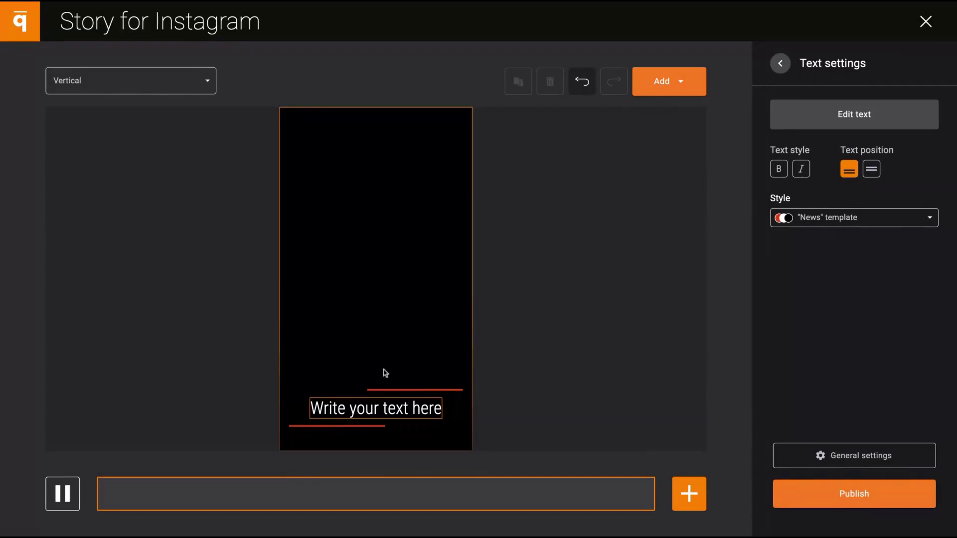
{"action": "left_click", "coordinate": [678, 84]}
- Add the purple starry-sky stock video with a lone figure as the slide background
{"action": "left_click", "coordinate": [671, 166]}
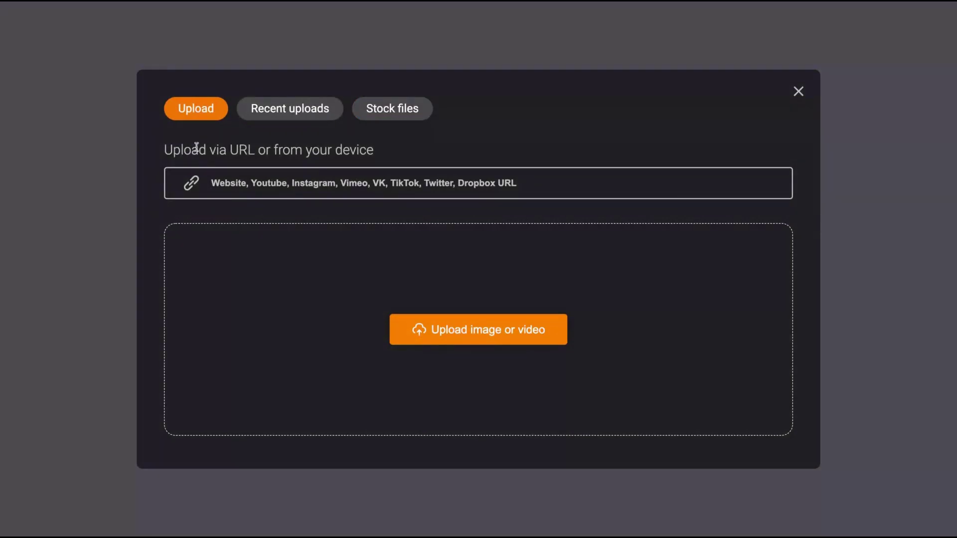
{"action": "left_click", "coordinate": [406, 108]}
{"action": "left_click", "coordinate": [293, 75]}
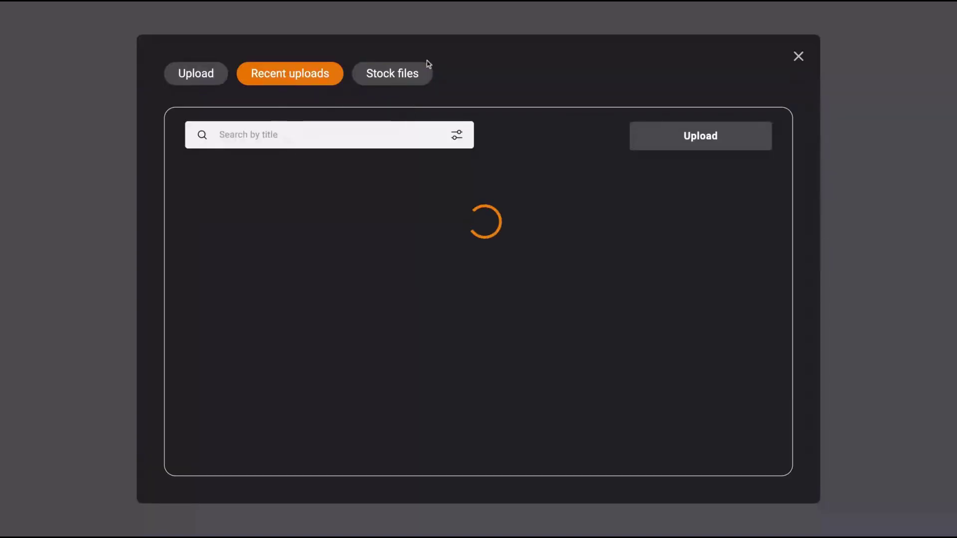
{"action": "left_click", "coordinate": [390, 74]}
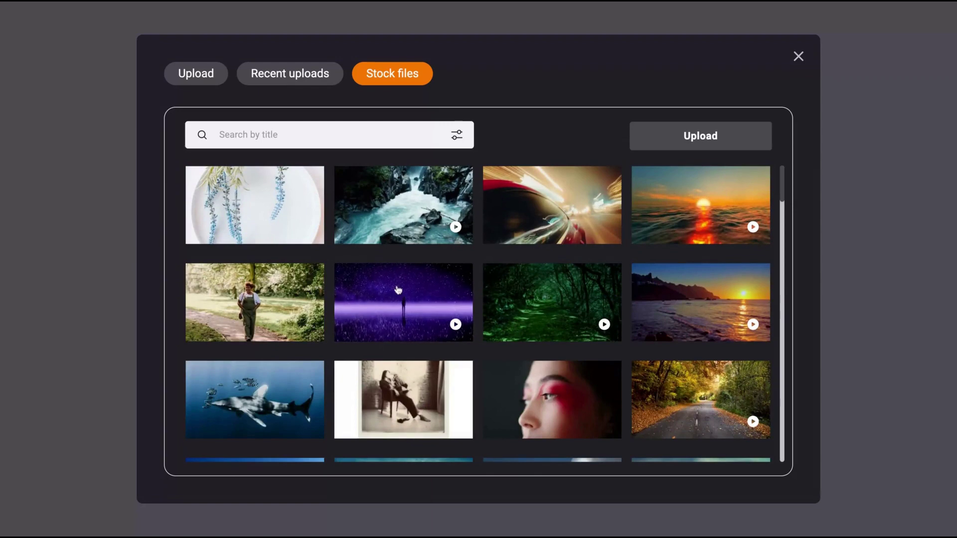
{"action": "left_click", "coordinate": [398, 289]}
{"action": "left_click", "coordinate": [736, 133]}
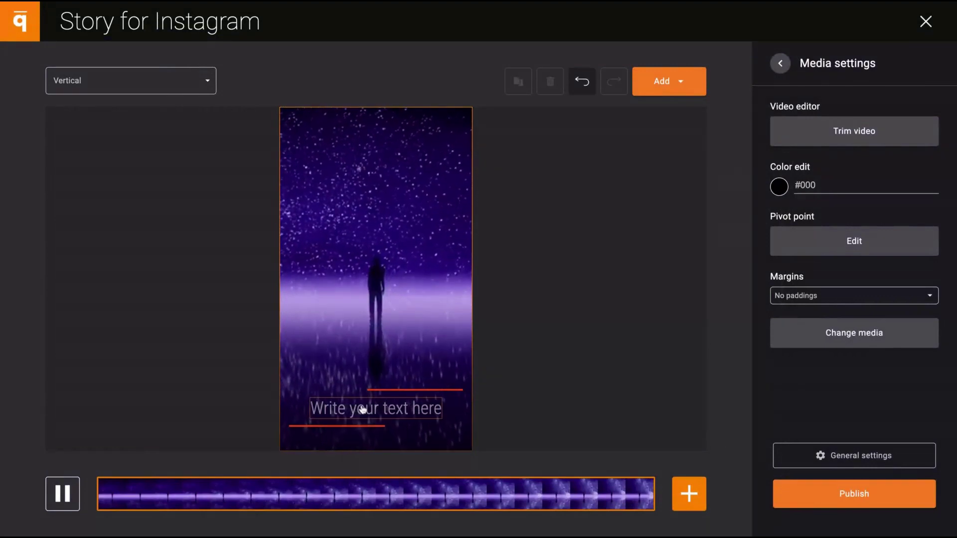
{"action": "left_click", "coordinate": [362, 411]}
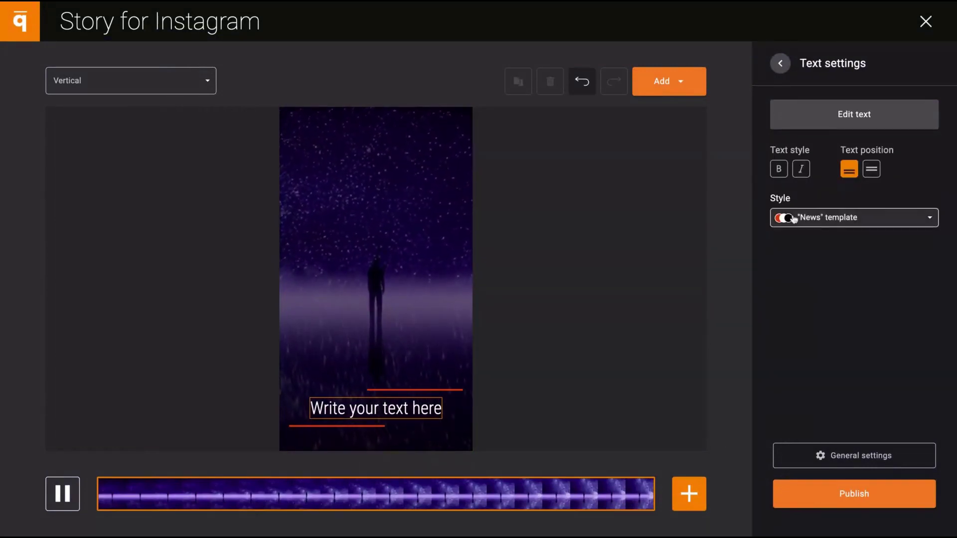
- Make the caption bold, leaving it positioned at the bottom of the slide
{"action": "left_click", "coordinate": [878, 177]}
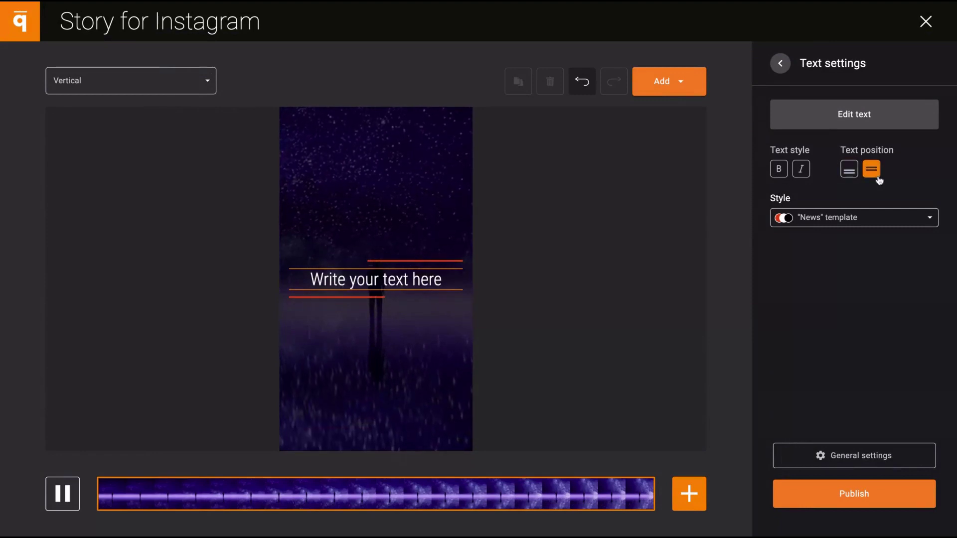
{"action": "left_click", "coordinate": [849, 171]}
{"action": "left_click", "coordinate": [780, 169]}
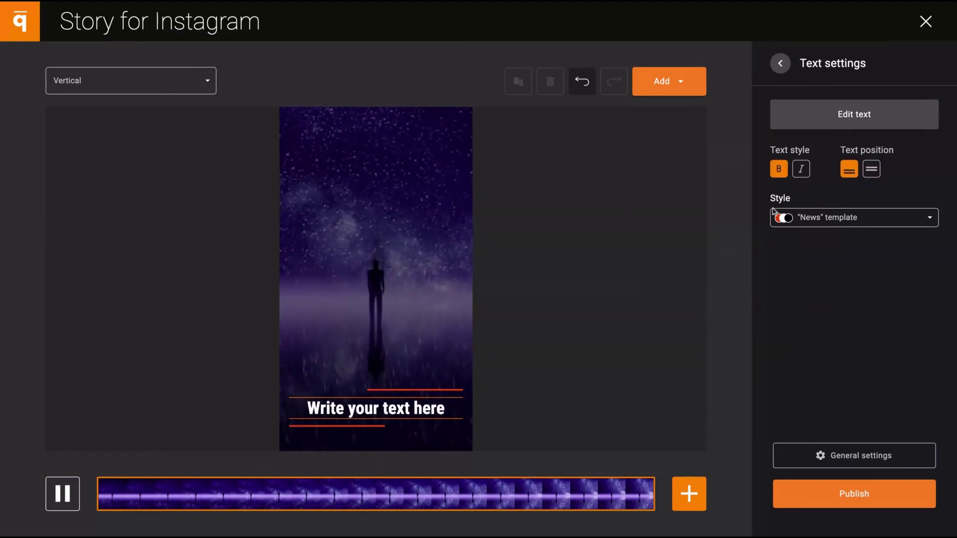
{"action": "left_click", "coordinate": [731, 222]}
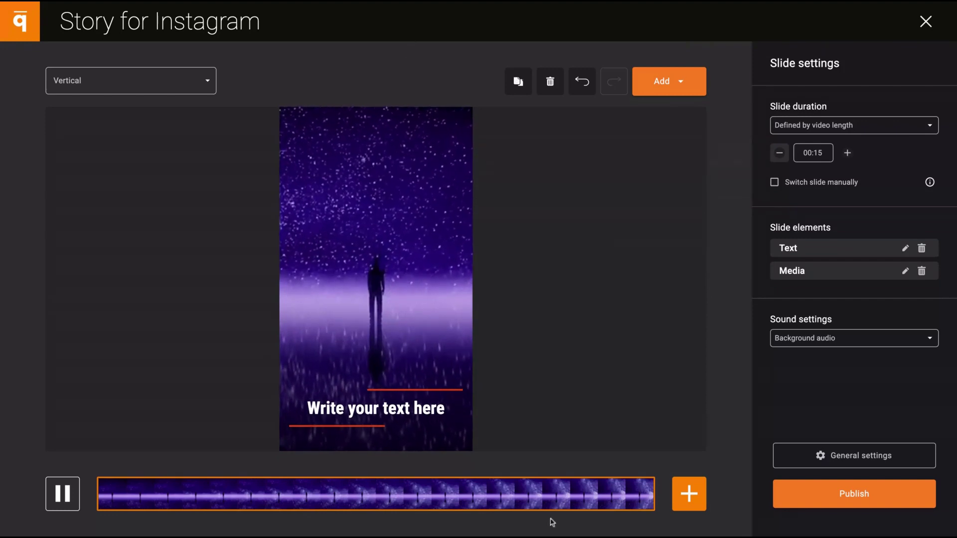
- Add an empty second slide, set the first slide's duration to 00:15, then select the new slide
{"action": "left_click", "coordinate": [690, 495]}
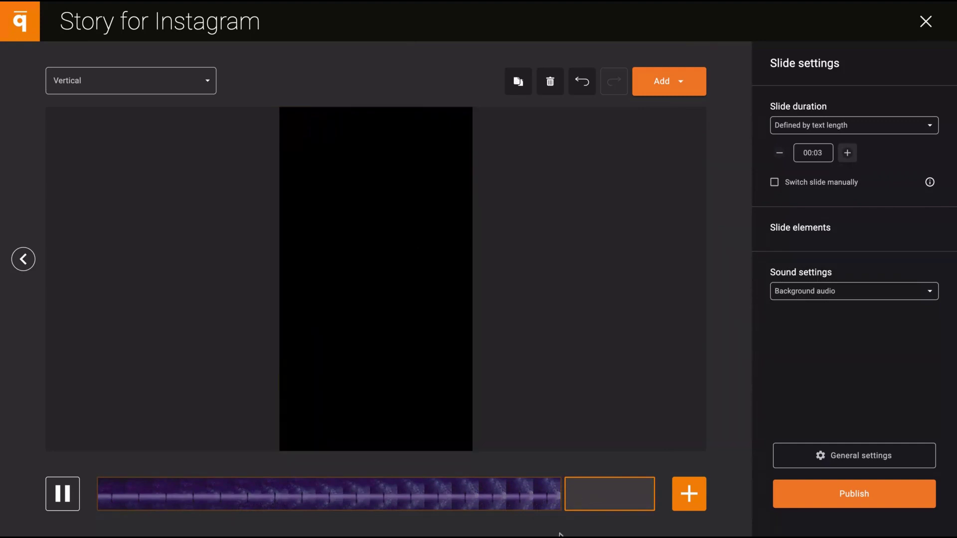
{"action": "left_click", "coordinate": [544, 505]}
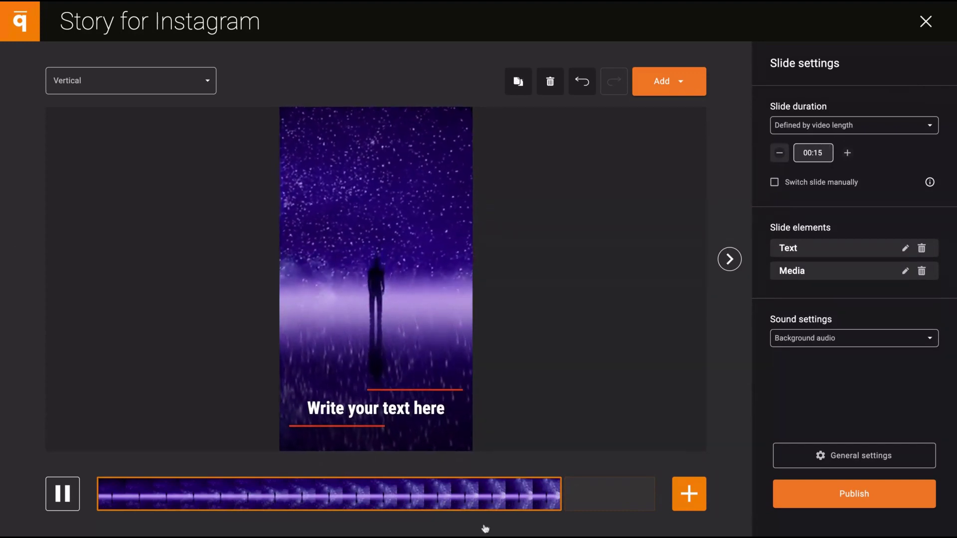
{"action": "left_click", "coordinate": [778, 154]}
{"action": "left_click", "coordinate": [778, 155]}
{"action": "left_click", "coordinate": [779, 154]}
{"action": "left_click", "coordinate": [778, 154]}
{"action": "left_click", "coordinate": [778, 155]}
{"action": "left_click", "coordinate": [778, 154]}
{"action": "left_click", "coordinate": [778, 154]}
{"action": "left_click", "coordinate": [847, 153]}
{"action": "left_click", "coordinate": [847, 153]}
{"action": "left_click", "coordinate": [847, 153]}
{"action": "left_click", "coordinate": [847, 153]}
{"action": "left_click", "coordinate": [847, 153]}
{"action": "left_click", "coordinate": [847, 153]}
{"action": "left_click", "coordinate": [847, 153]}
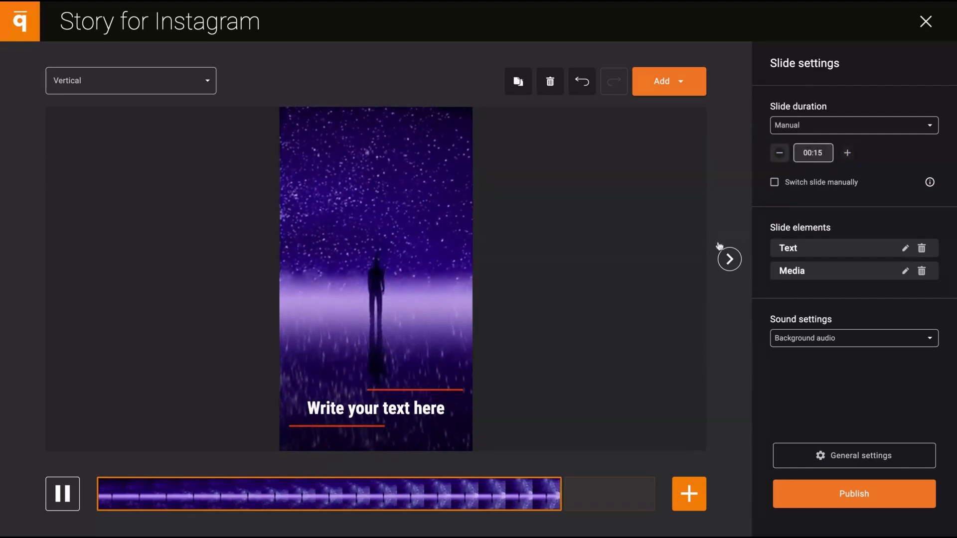
{"action": "left_click", "coordinate": [591, 503]}
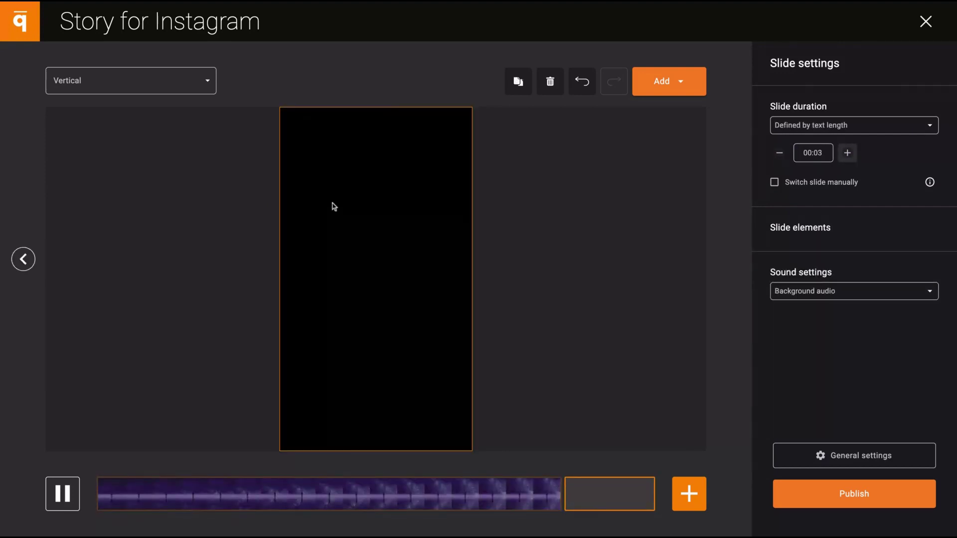
- Add a vertically centred caption reading 'This is a new text' to the second slide
{"action": "left_click", "coordinate": [690, 94]}
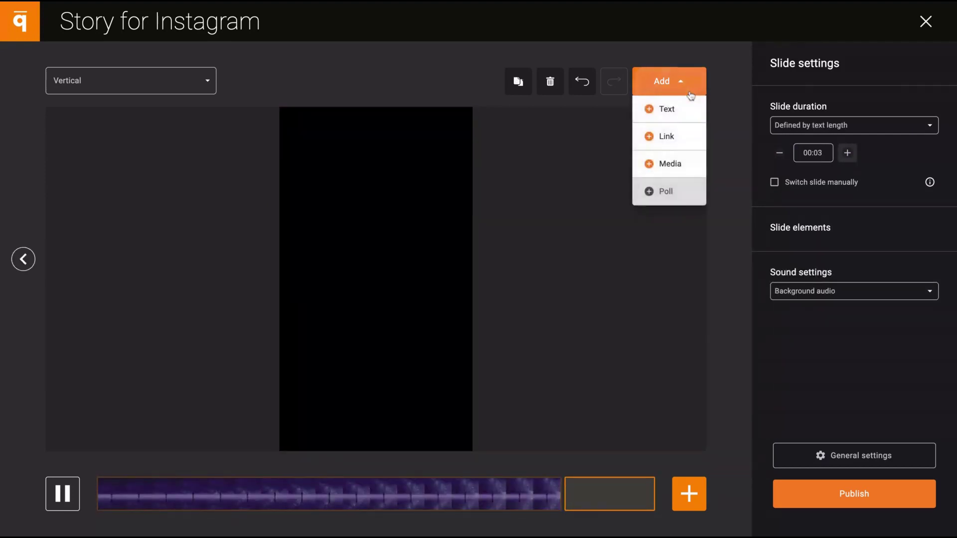
{"action": "left_click", "coordinate": [657, 110]}
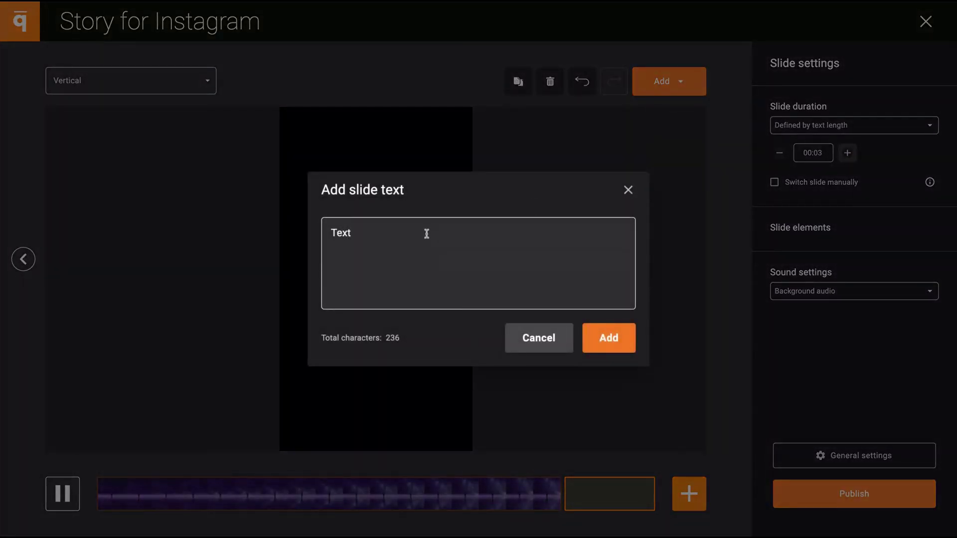
{"action": "left_click_drag", "start_coordinate": [428, 234], "coordinate": [248, 207]}
{"action": "type", "text": "This is a new text"}
{"action": "left_click", "coordinate": [609, 338]}
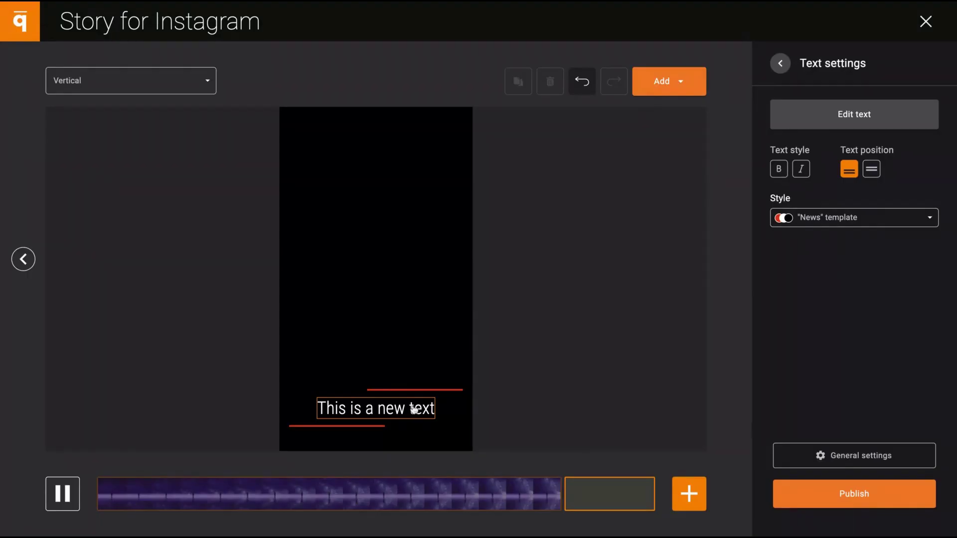
{"action": "left_click", "coordinate": [871, 169]}
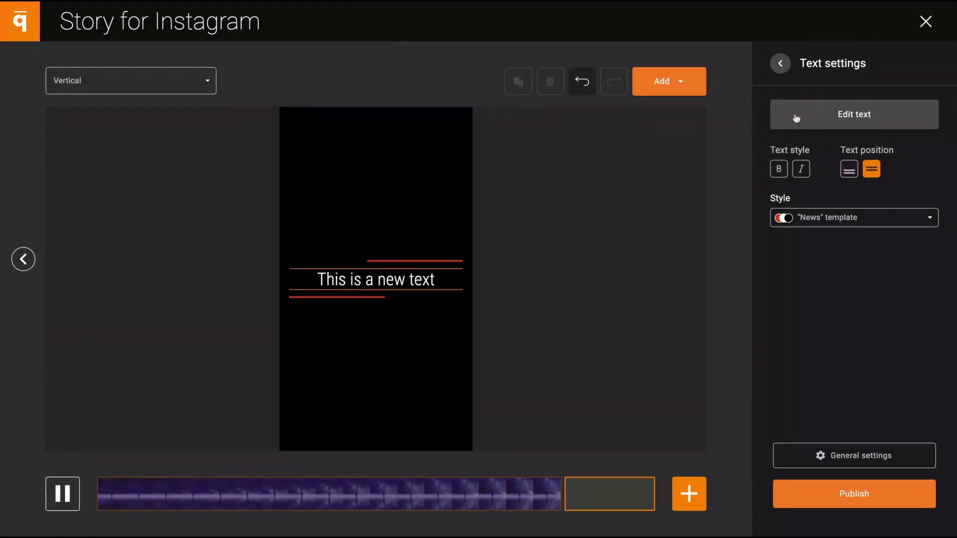
- Pick the orange sunset-over-sea video from the stock library for the second slide
{"action": "left_click", "coordinate": [678, 84]}
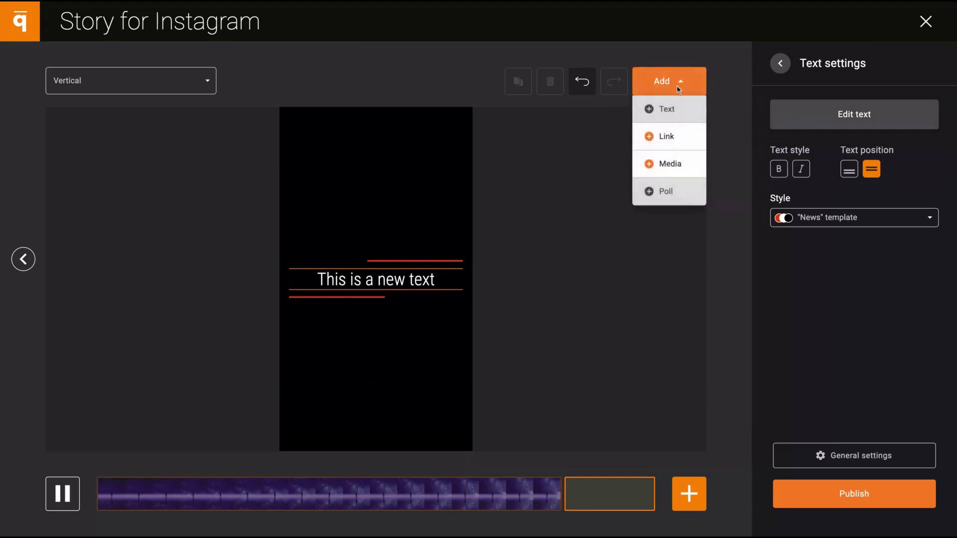
{"action": "left_click", "coordinate": [671, 164]}
{"action": "left_click", "coordinate": [397, 108]}
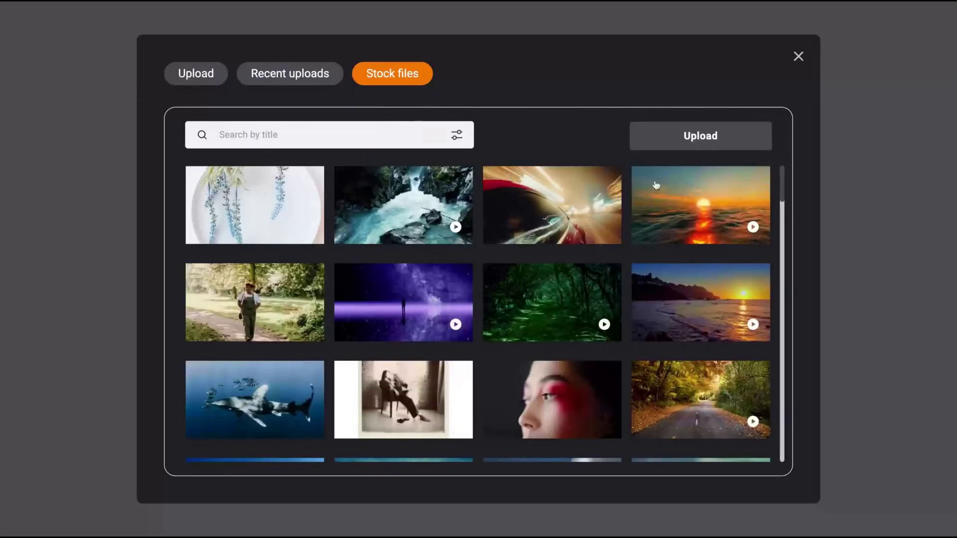
{"action": "left_click", "coordinate": [656, 186]}
- Add the sunset video to the slide and publish the story
{"action": "left_click", "coordinate": [685, 141]}
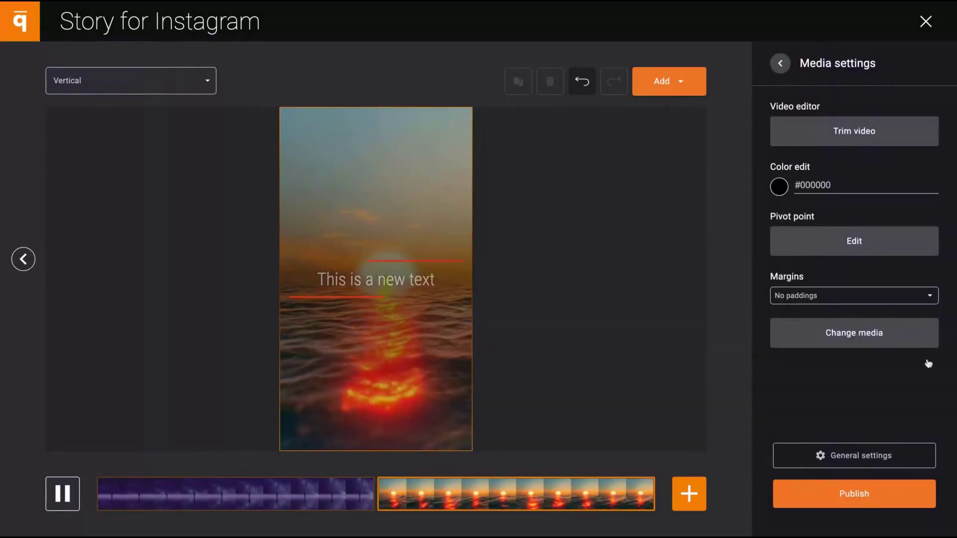
{"action": "left_click", "coordinate": [829, 452]}
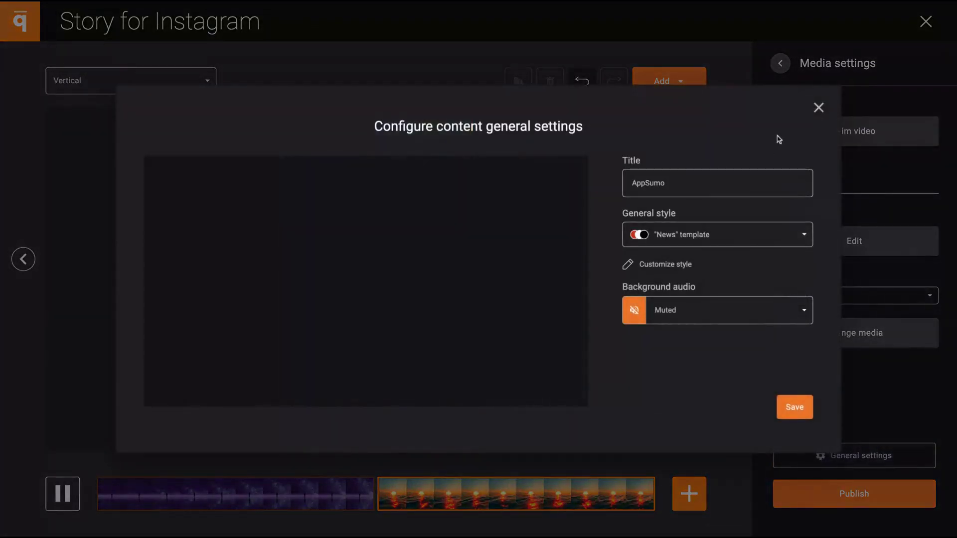
{"action": "left_click", "coordinate": [819, 107]}
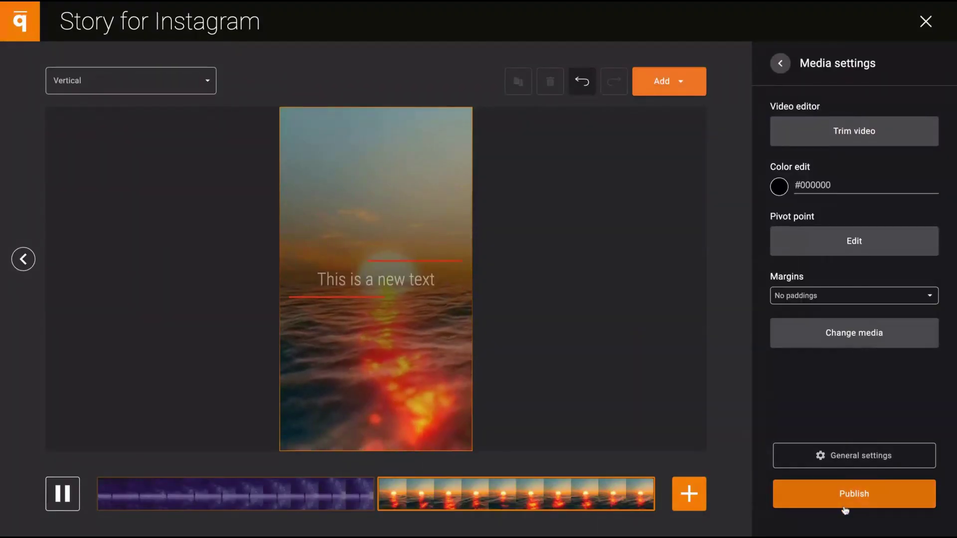
{"action": "left_click", "coordinate": [845, 509]}
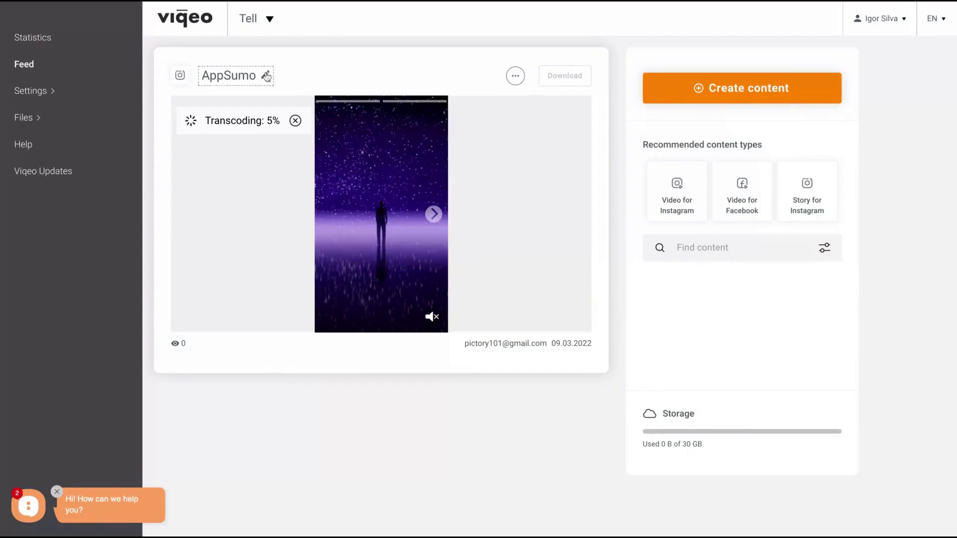
- Expand the project settings and open the My projects list
{"action": "left_click", "coordinate": [515, 76]}
{"action": "left_click", "coordinate": [395, 47]}
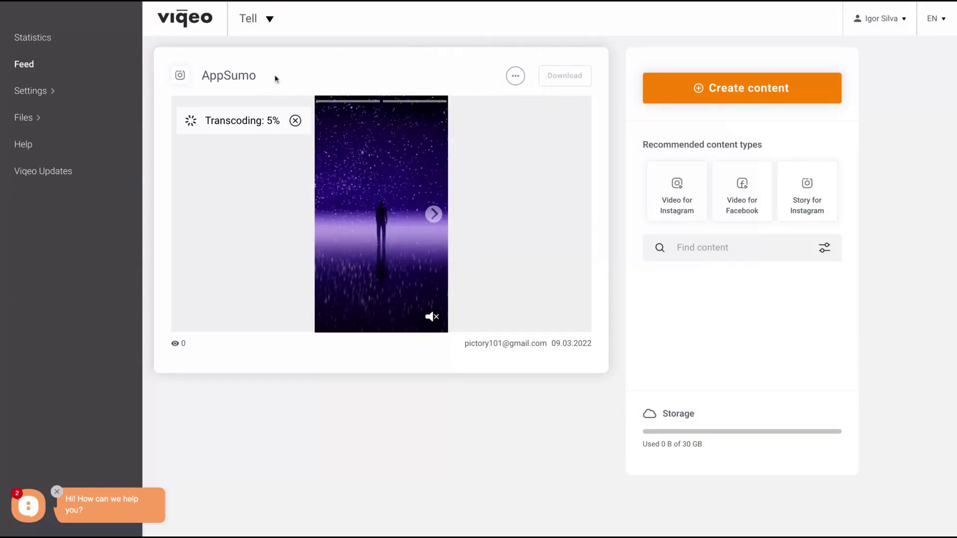
{"action": "left_click", "coordinate": [30, 90]}
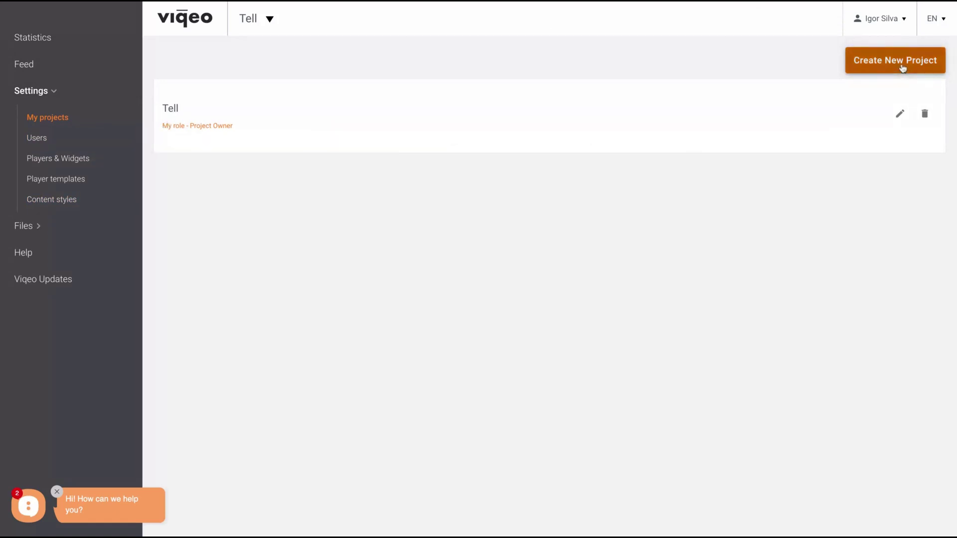
- Start a new project named AppSumo whose content will appear on a Website / Blog
{"action": "left_click", "coordinate": [895, 66]}
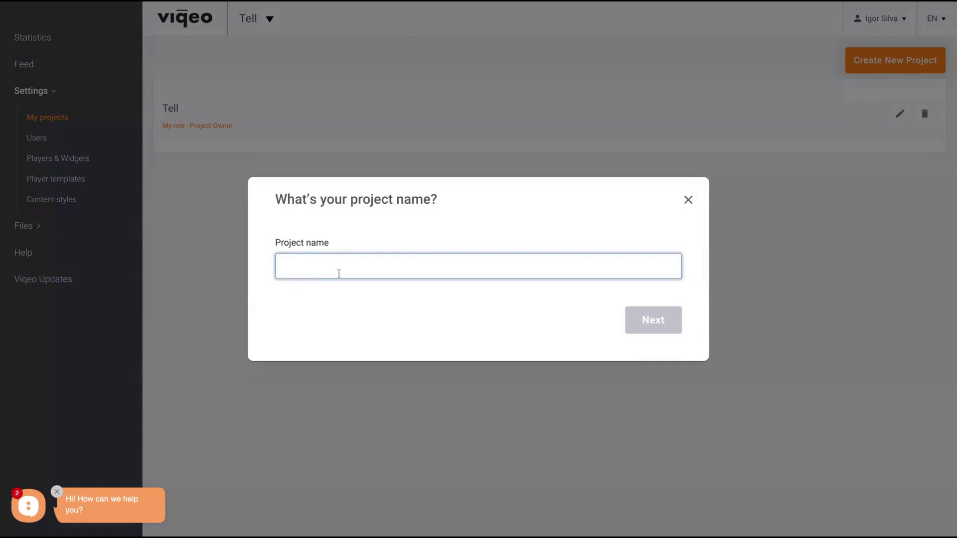
{"action": "type", "text": "AppSumo"}
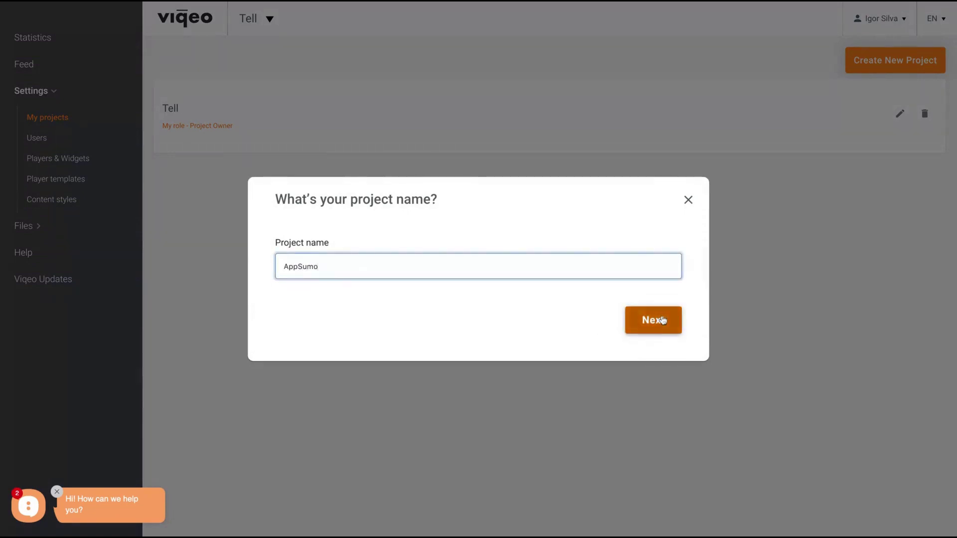
{"action": "left_click", "coordinate": [654, 322]}
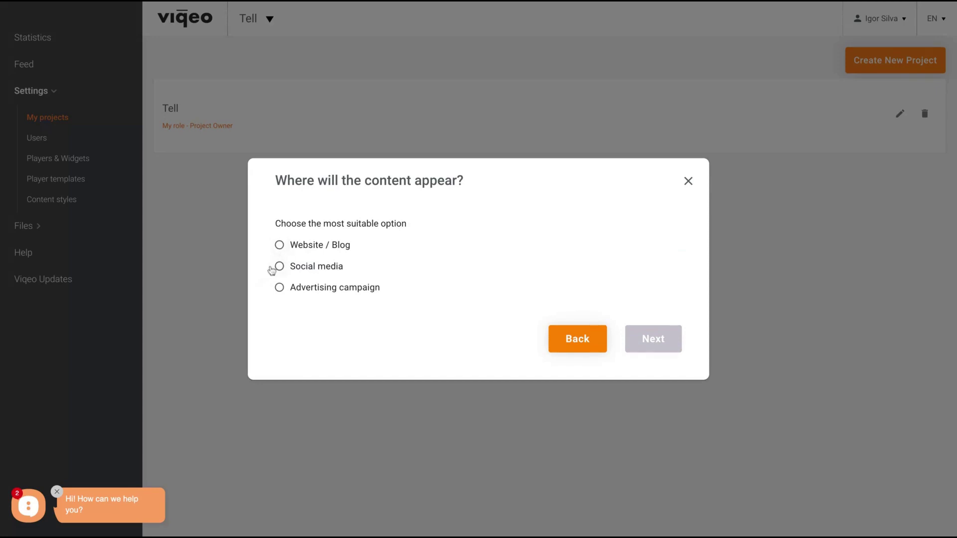
{"action": "left_click", "coordinate": [280, 245]}
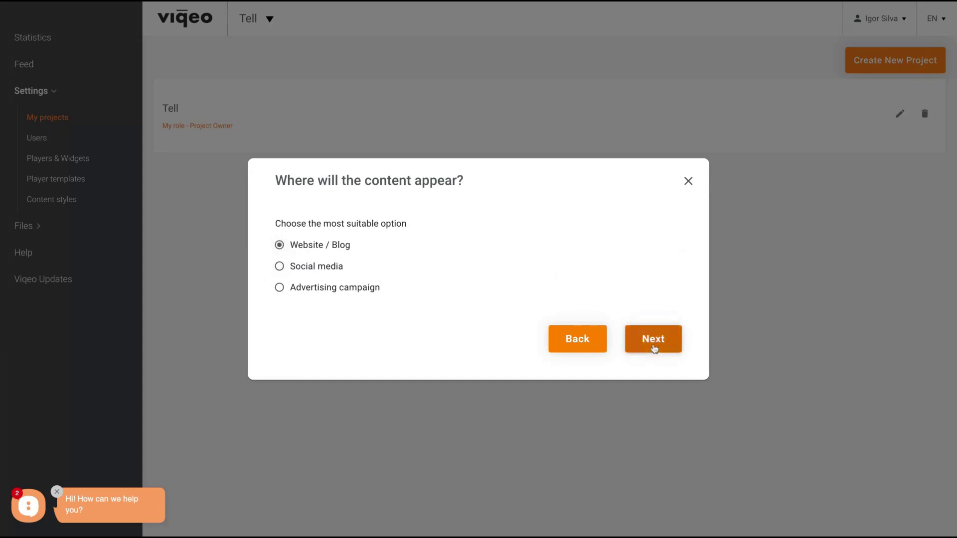
{"action": "left_click", "coordinate": [653, 343]}
{"action": "left_click", "coordinate": [374, 272]}
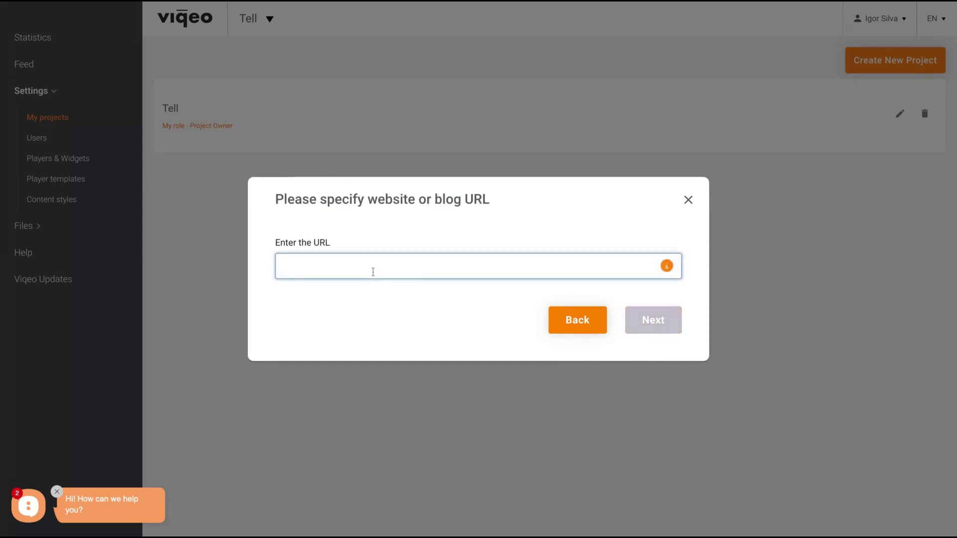
{"action": "type", "text": "https://appsumo.com"}
{"action": "left_click", "coordinate": [646, 330]}
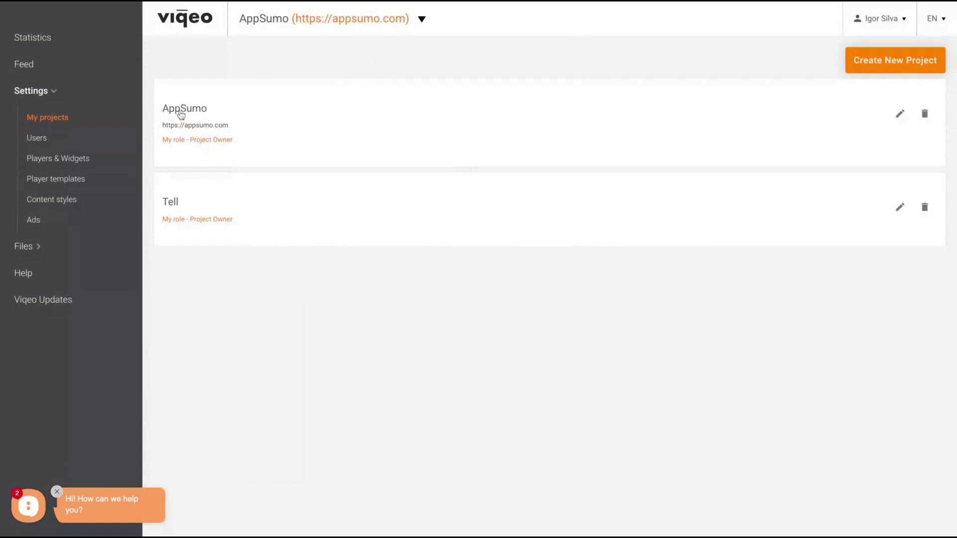
{"action": "double_click", "coordinate": [181, 115]}
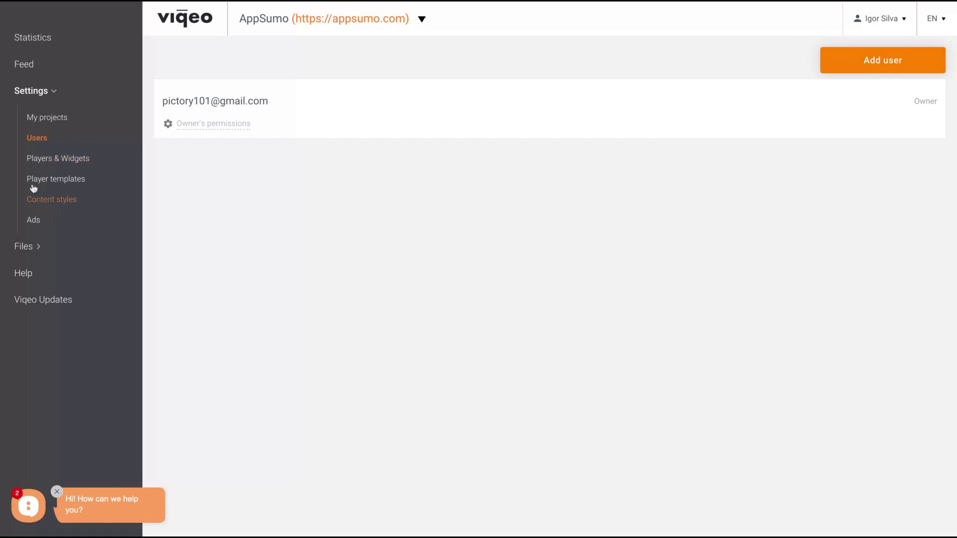
- Create a Recommendations player named Test using the Standard preset template and Base subtitles
{"action": "left_click", "coordinate": [45, 163]}
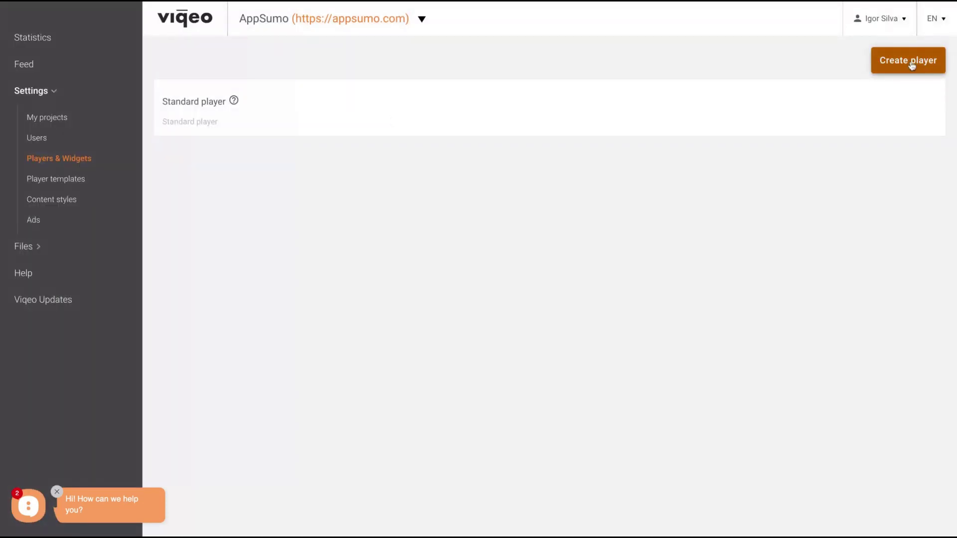
{"action": "left_click", "coordinate": [912, 66]}
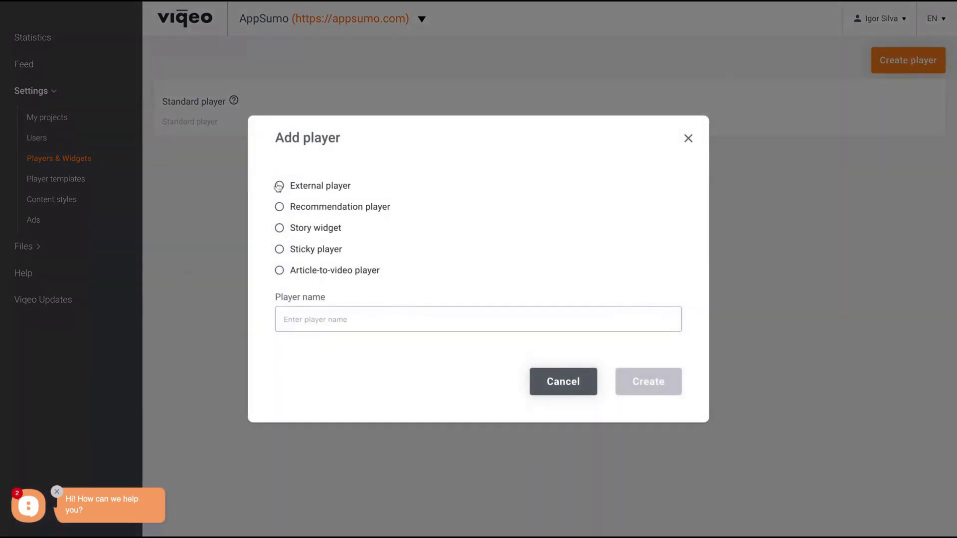
{"action": "left_click", "coordinate": [280, 208]}
{"action": "left_click", "coordinate": [279, 228]}
{"action": "left_click", "coordinate": [279, 209]}
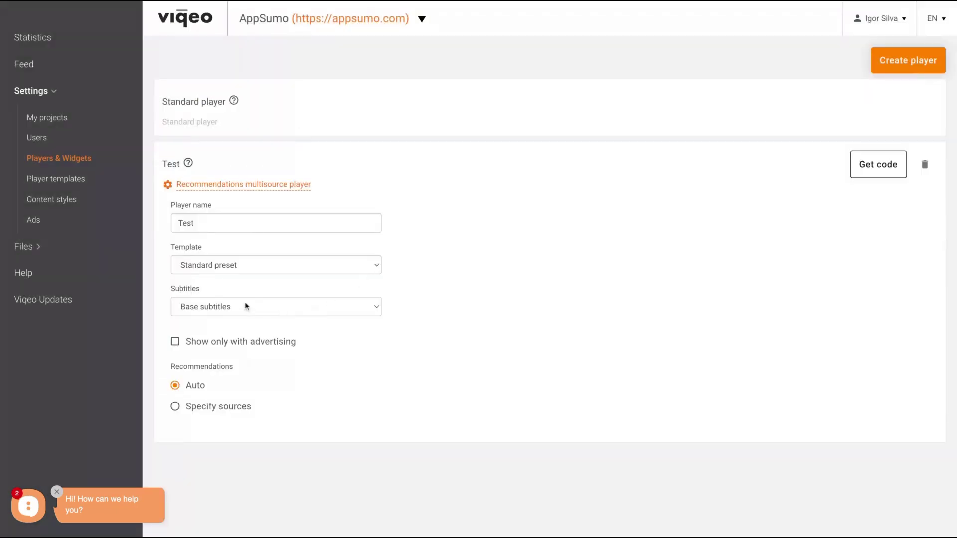
{"action": "left_click", "coordinate": [229, 311]}
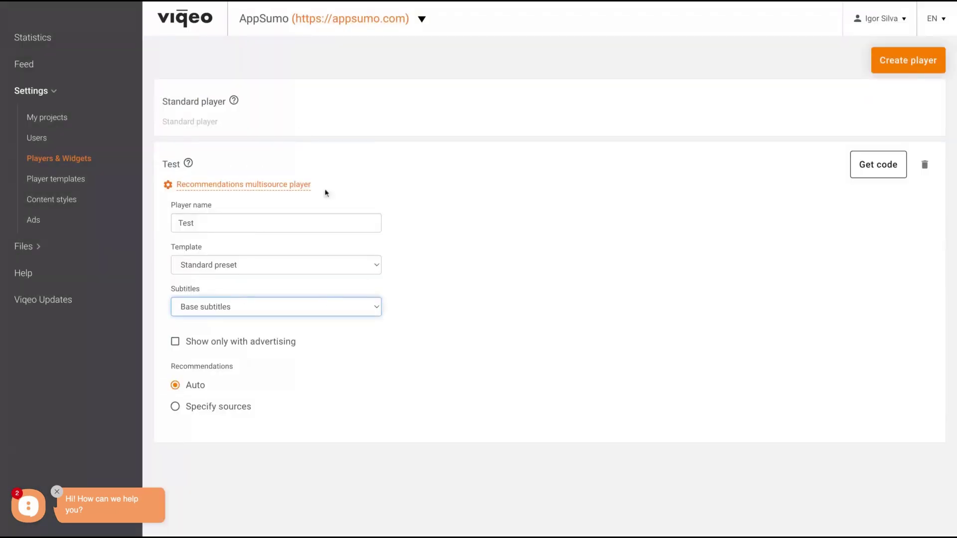
{"action": "left_click", "coordinate": [302, 269]}
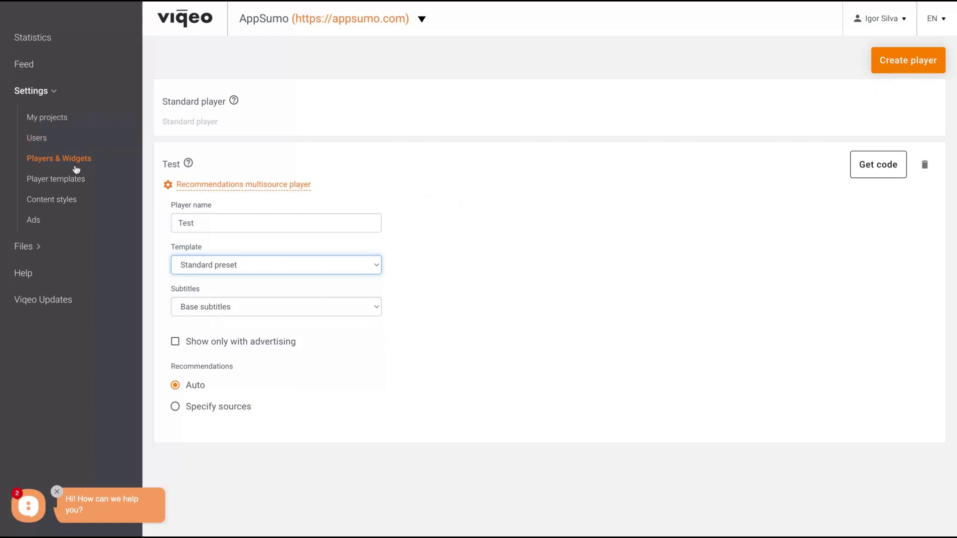
- Expand the Standard preset template and review its after-video and player language settings
{"action": "left_click", "coordinate": [46, 178]}
{"action": "left_click", "coordinate": [187, 200]}
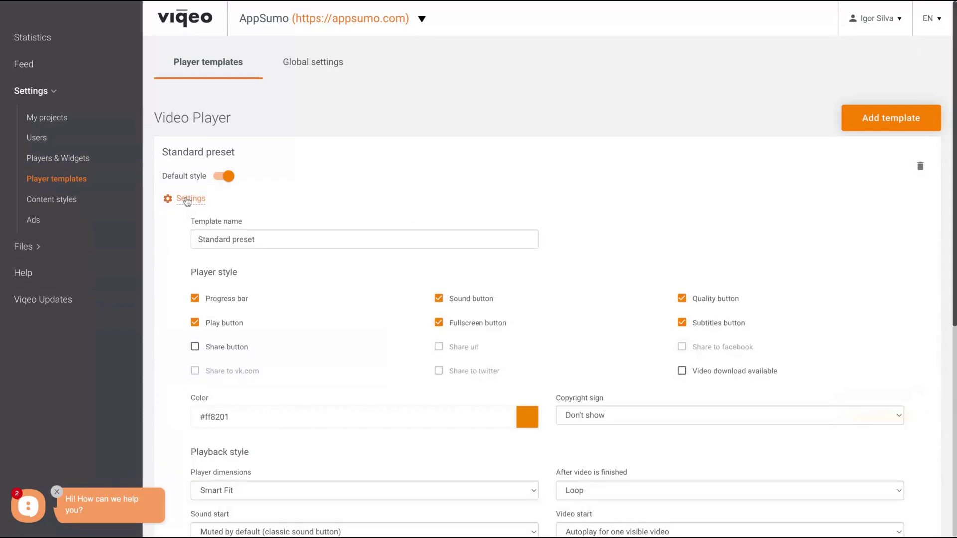
{"action": "scroll", "coordinate": [280, 340], "scroll_direction": "down", "scroll_amount": 3}
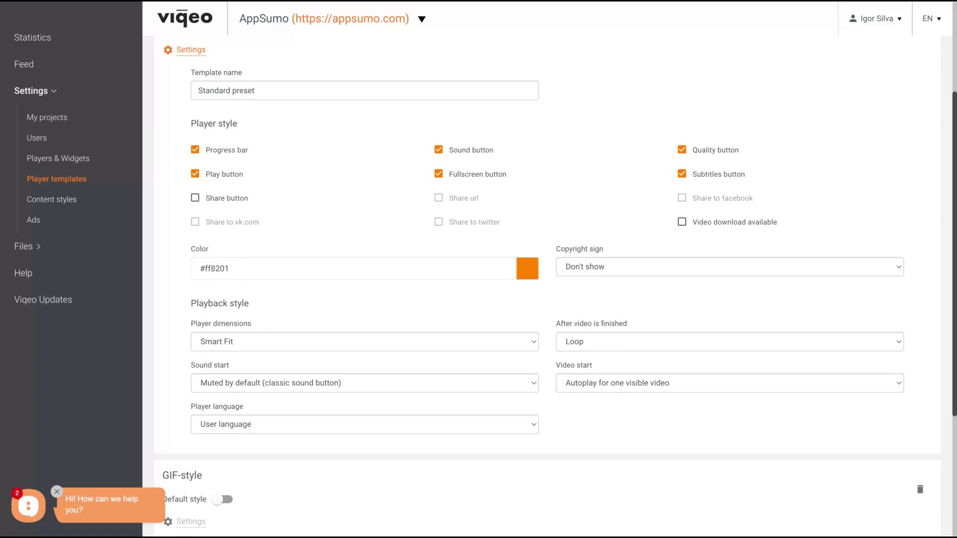
{"action": "scroll", "coordinate": [439, 246], "scroll_direction": "down", "scroll_amount": 1}
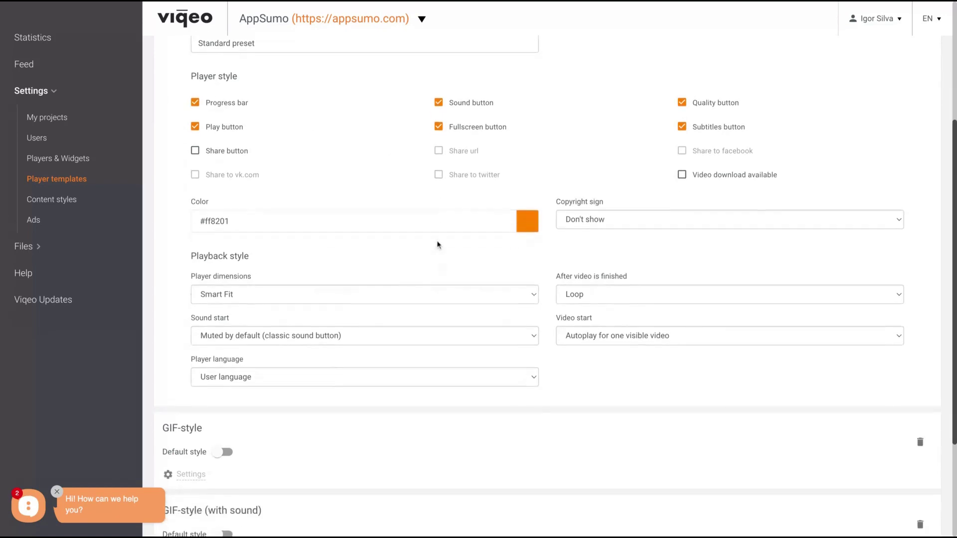
{"action": "scroll", "coordinate": [497, 288], "scroll_direction": "down", "scroll_amount": 1}
{"action": "scroll", "coordinate": [497, 288], "scroll_direction": "down", "scroll_amount": 1}
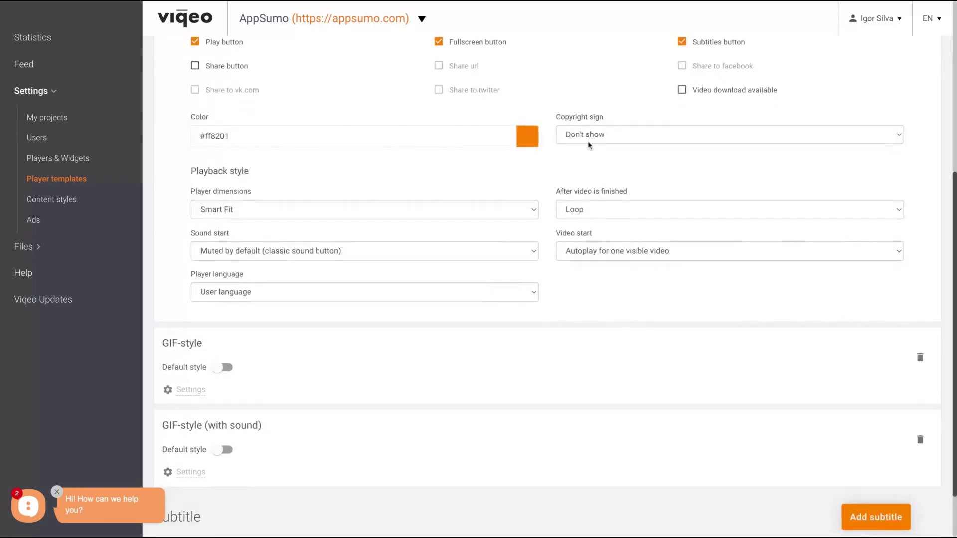
{"action": "left_click", "coordinate": [620, 220]}
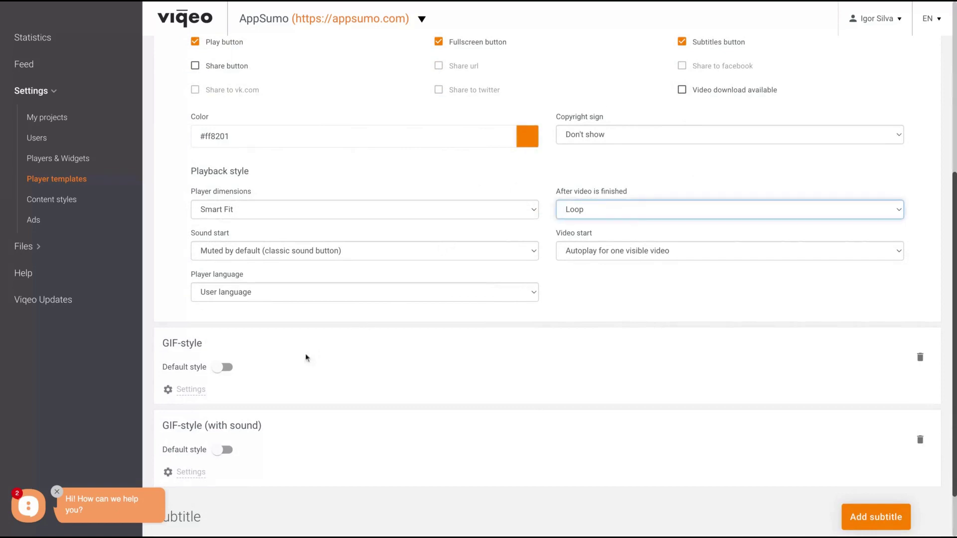
{"action": "scroll", "coordinate": [478, 299], "scroll_direction": "down", "scroll_amount": 1}
{"action": "left_click", "coordinate": [502, 228]}
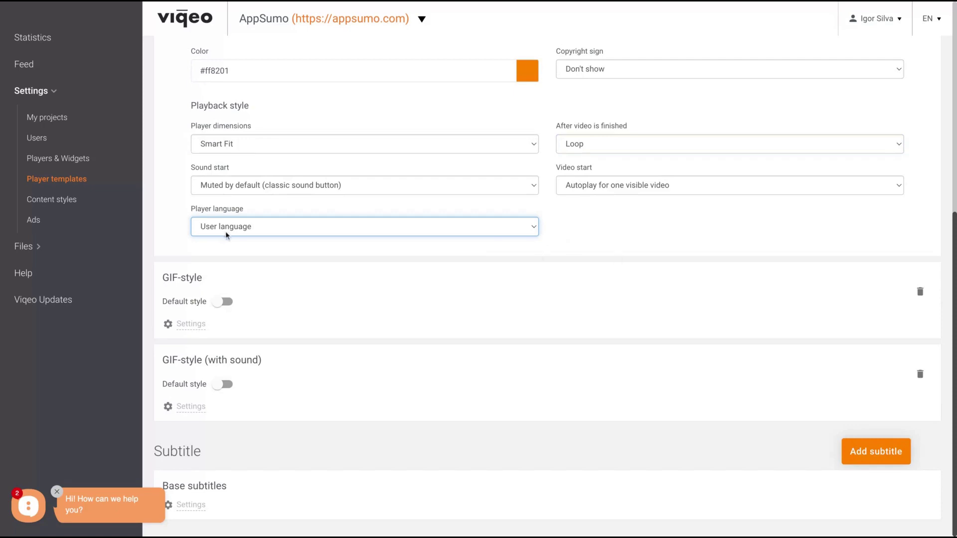
- Switch on GIF-style as the default template, then expand the Base subtitles settings
{"action": "left_click", "coordinate": [223, 302]}
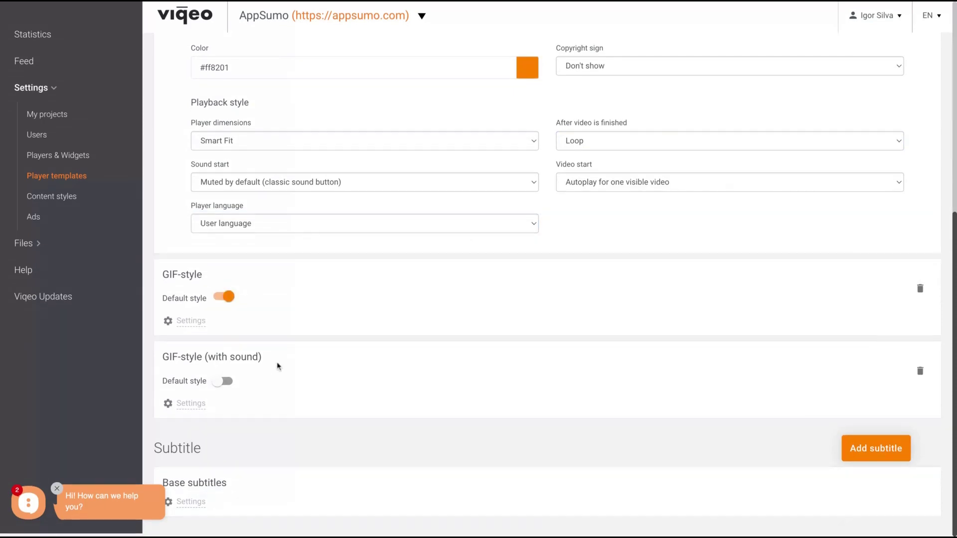
{"action": "left_click", "coordinate": [188, 508]}
{"action": "scroll", "coordinate": [188, 508], "scroll_direction": "down", "scroll_amount": 5}
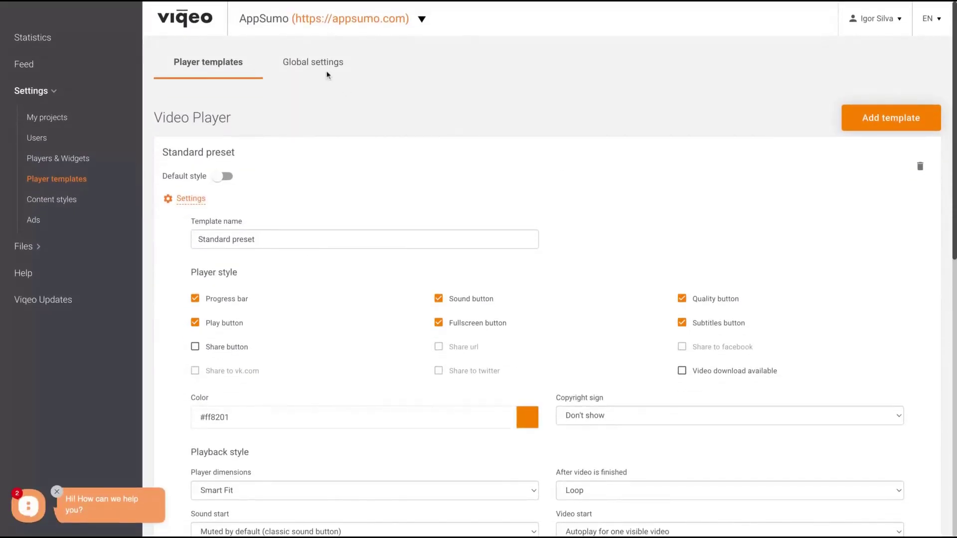
- Go to the Global settings and open Content styles to reach the video Ads page
{"action": "left_click", "coordinate": [321, 69]}
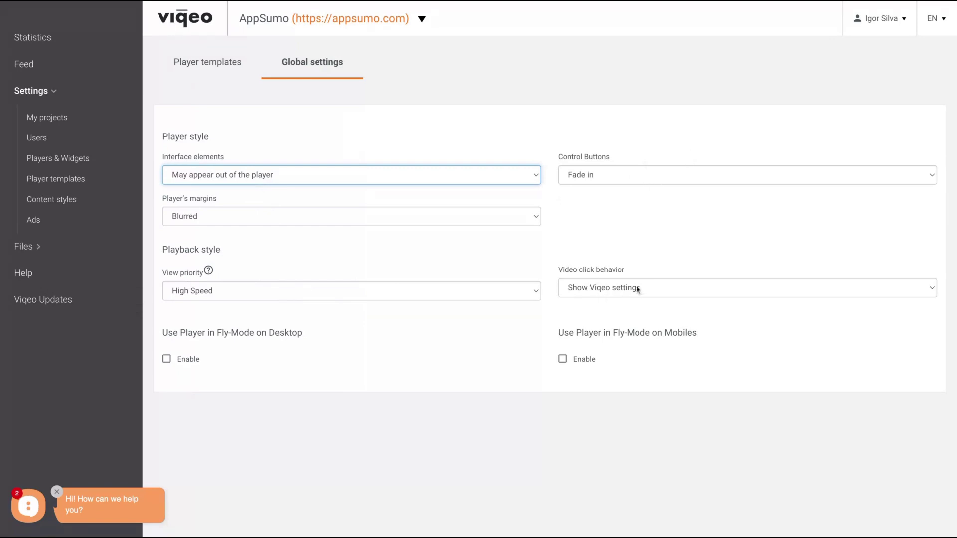
{"action": "left_click", "coordinate": [49, 199]}
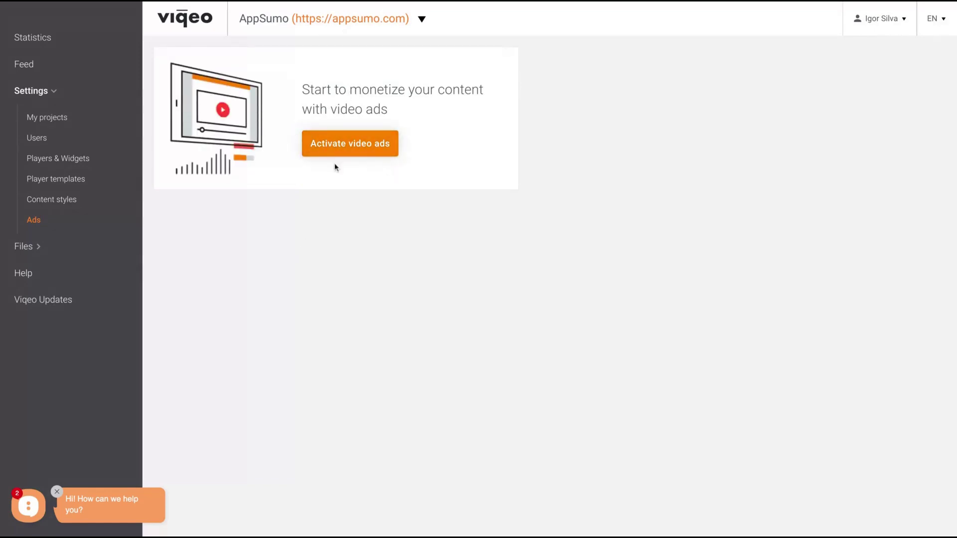
- Apply to activate video ads, then open the AppSumo project's empty My files list
{"action": "left_click", "coordinate": [357, 153]}
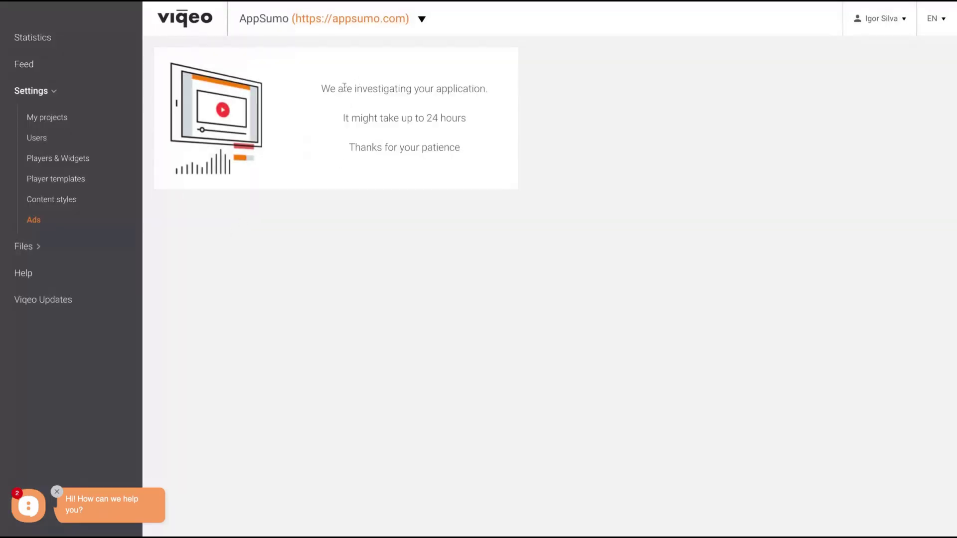
{"action": "left_click_drag", "start_coordinate": [344, 88], "coordinate": [460, 149]}
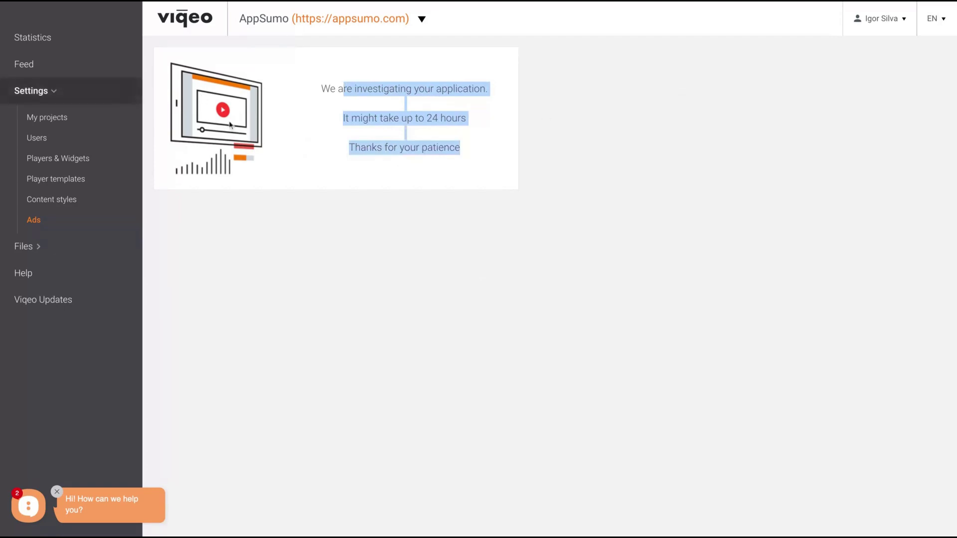
{"action": "left_click", "coordinate": [422, 20]}
{"action": "left_click", "coordinate": [422, 19]}
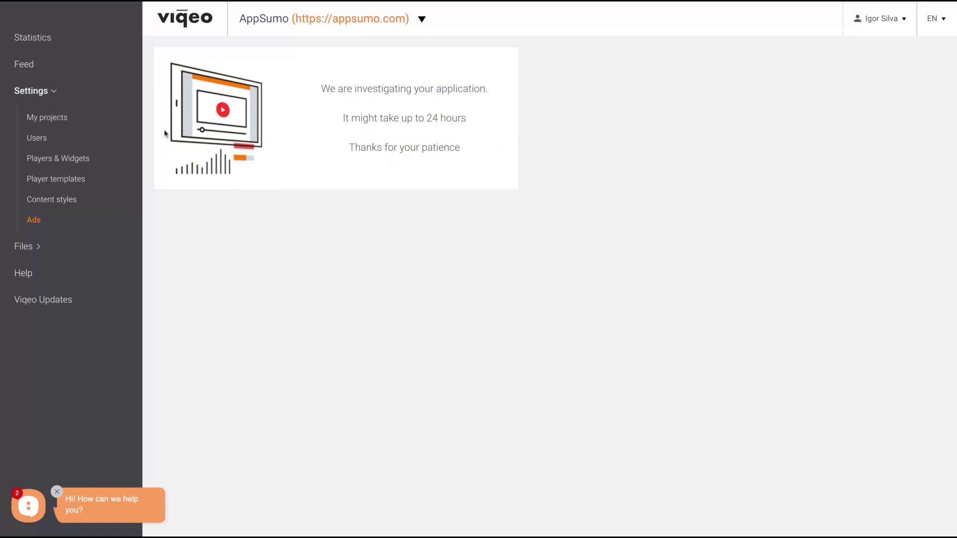
{"action": "left_click", "coordinate": [36, 248]}
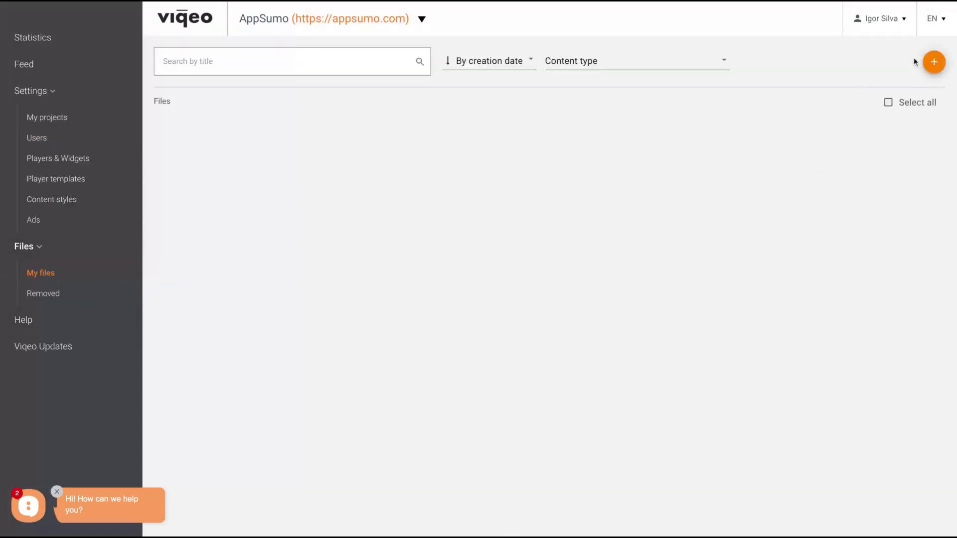
- Create a folder named AppSumo in My files and open it
{"action": "left_click", "coordinate": [930, 67]}
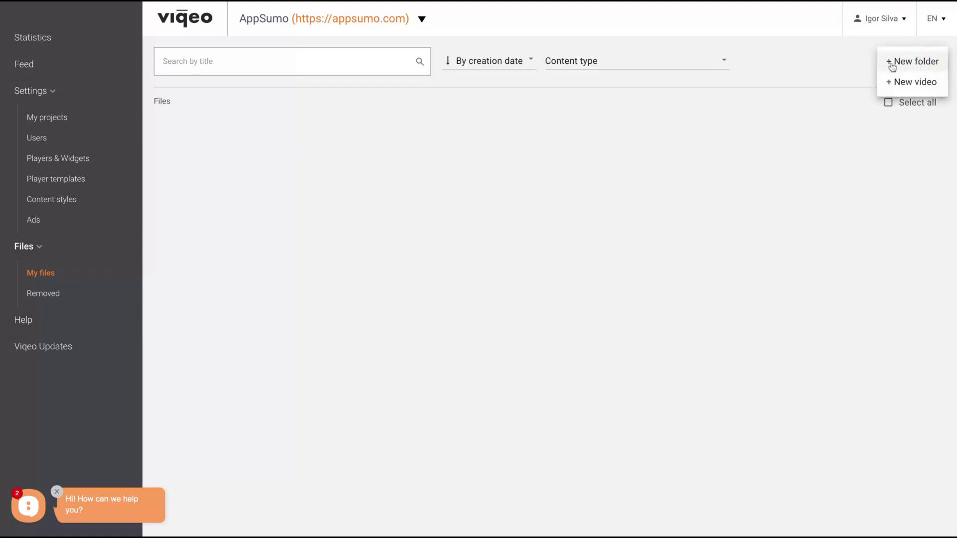
{"action": "left_click", "coordinate": [905, 62]}
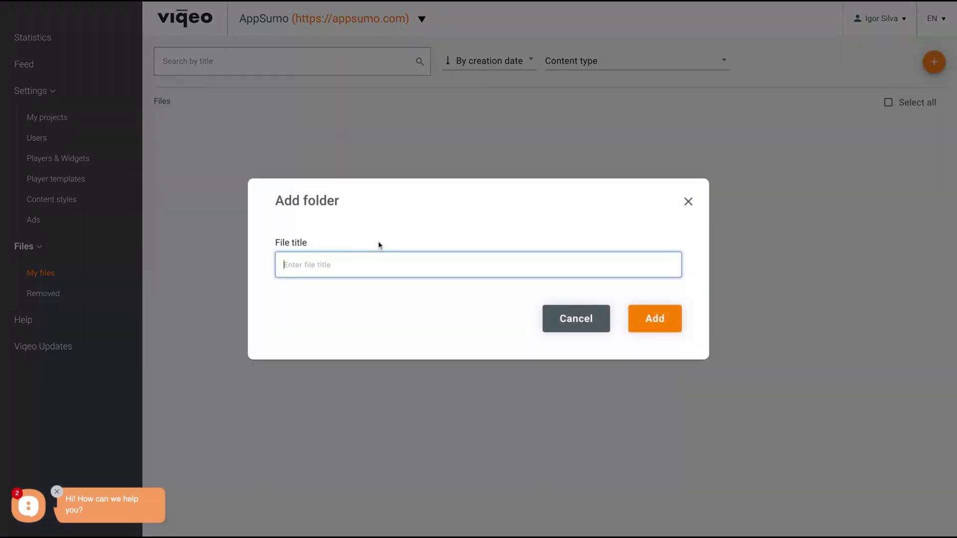
{"action": "type", "text": "AppSumo"}
{"action": "left_click", "coordinate": [665, 319]}
{"action": "left_click", "coordinate": [248, 160]}
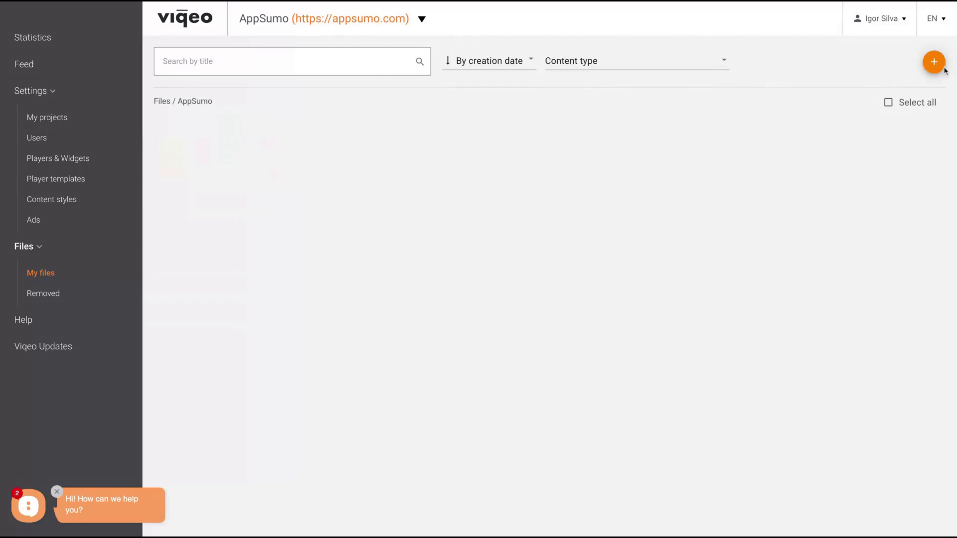
{"action": "left_click", "coordinate": [933, 64]}
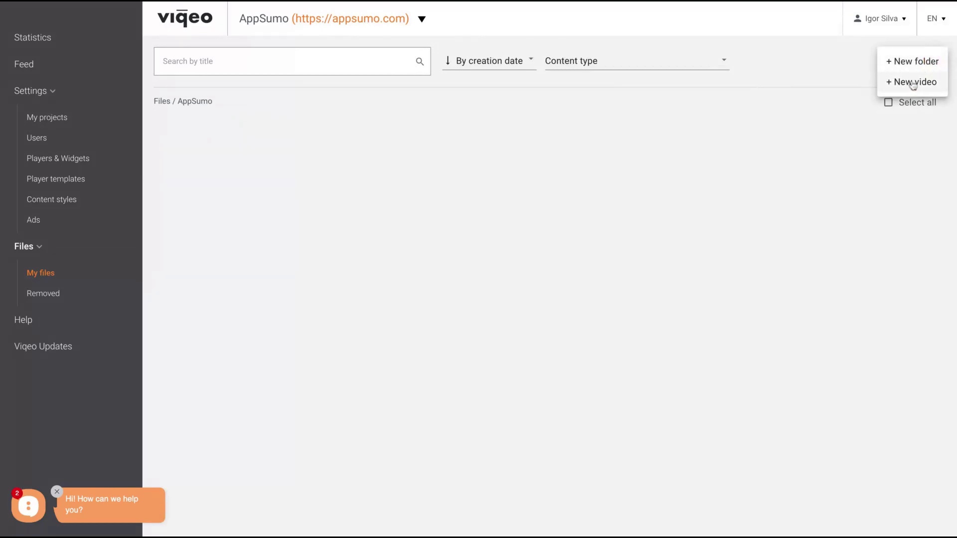
- Import the Marble Review YouTube video into the AppSumo folder by pasting its link
{"action": "left_click", "coordinate": [913, 86]}
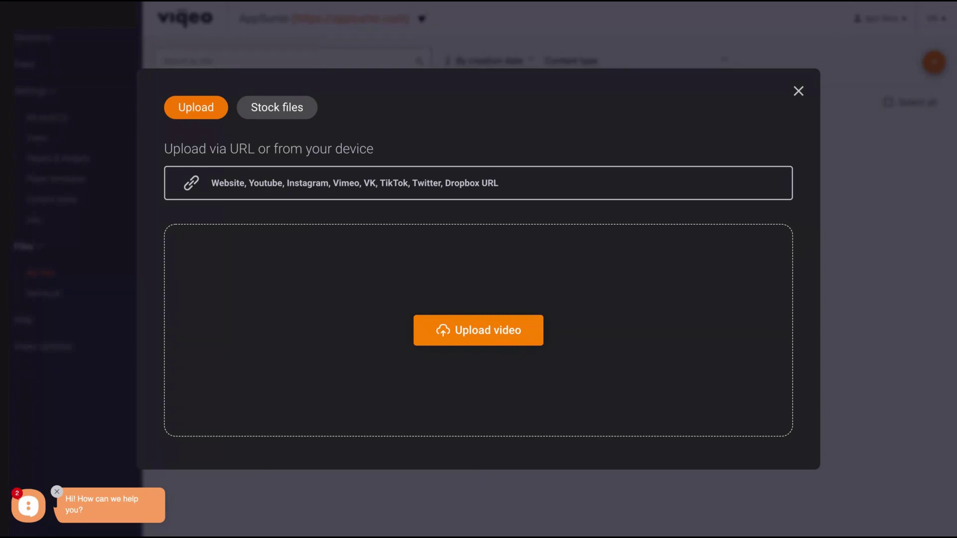
{"action": "left_click", "coordinate": [444, 186]}
{"action": "type", "text": "https://www.youtube.com/watch?v=SfDEqmiexvk"}
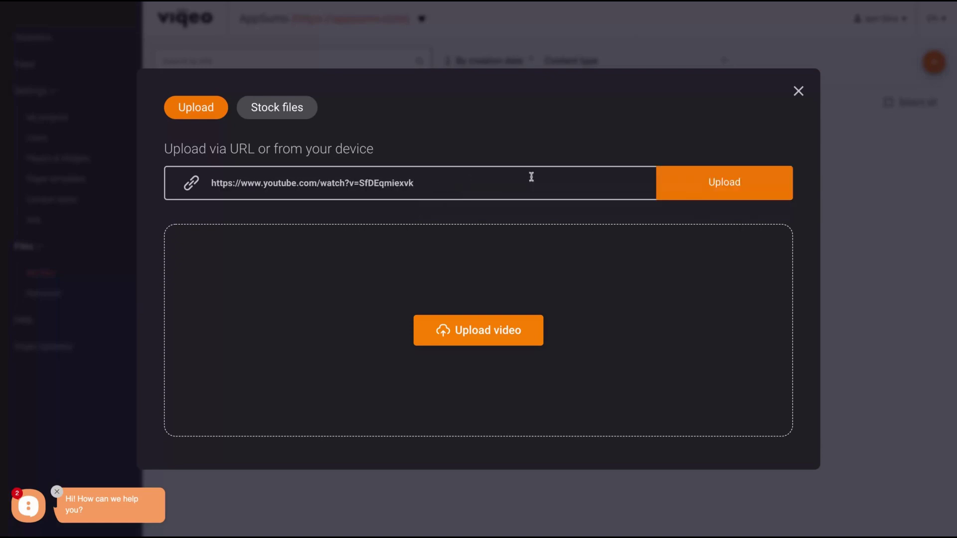
{"action": "left_click", "coordinate": [711, 186]}
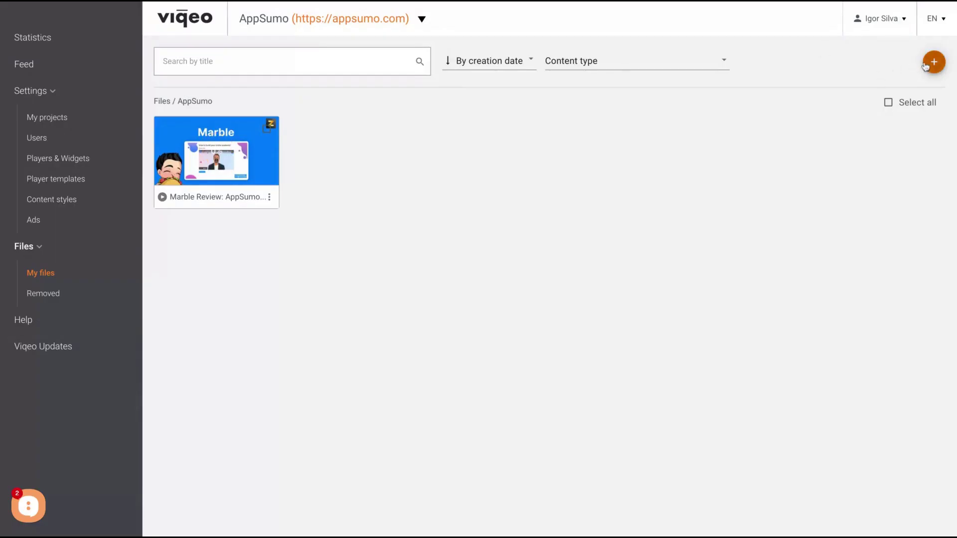
- Add the starry-night clip from Stock files to the AppSumo folder as a new video
{"action": "left_click", "coordinate": [926, 66]}
{"action": "left_click", "coordinate": [921, 83]}
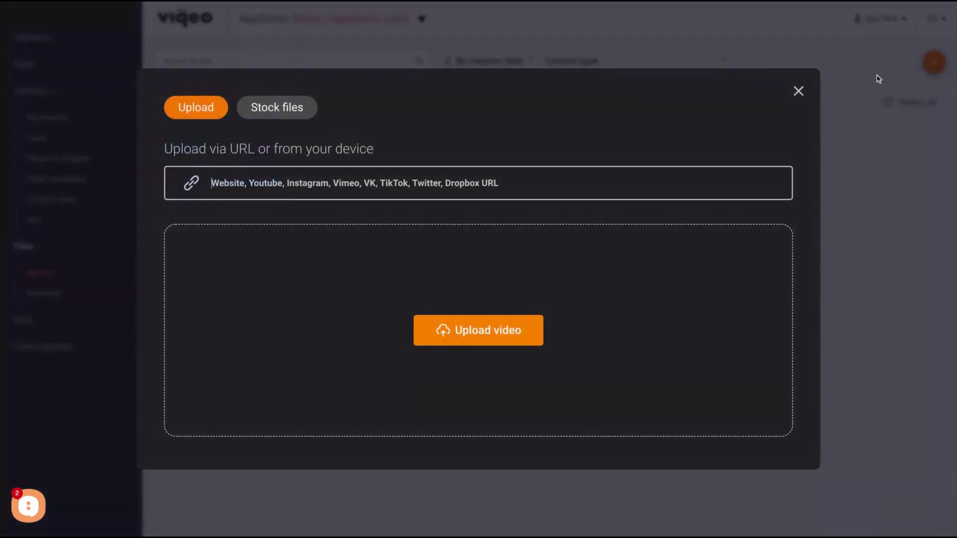
{"action": "left_click", "coordinate": [282, 110]}
{"action": "left_click", "coordinate": [222, 75]}
{"action": "left_click", "coordinate": [261, 107]}
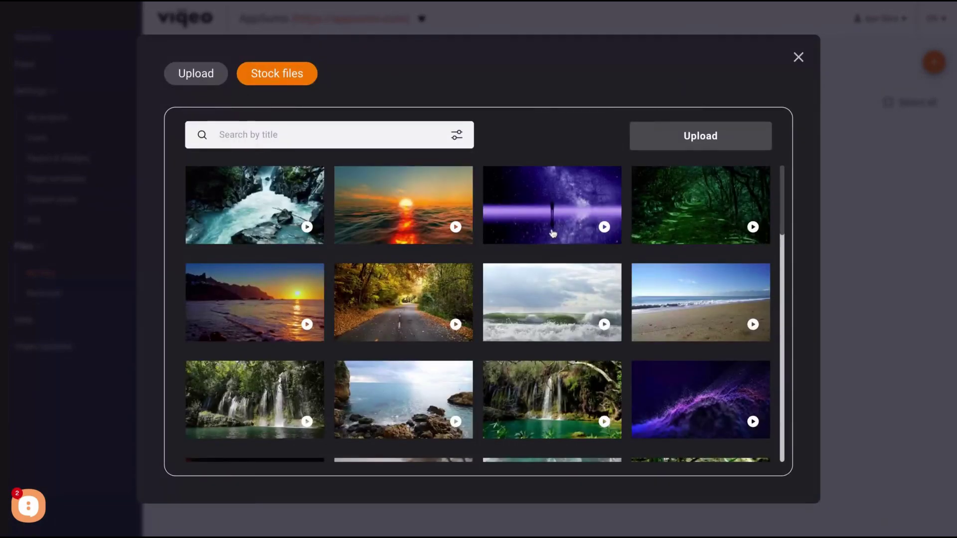
{"action": "left_click", "coordinate": [553, 207]}
{"action": "left_click", "coordinate": [688, 135]}
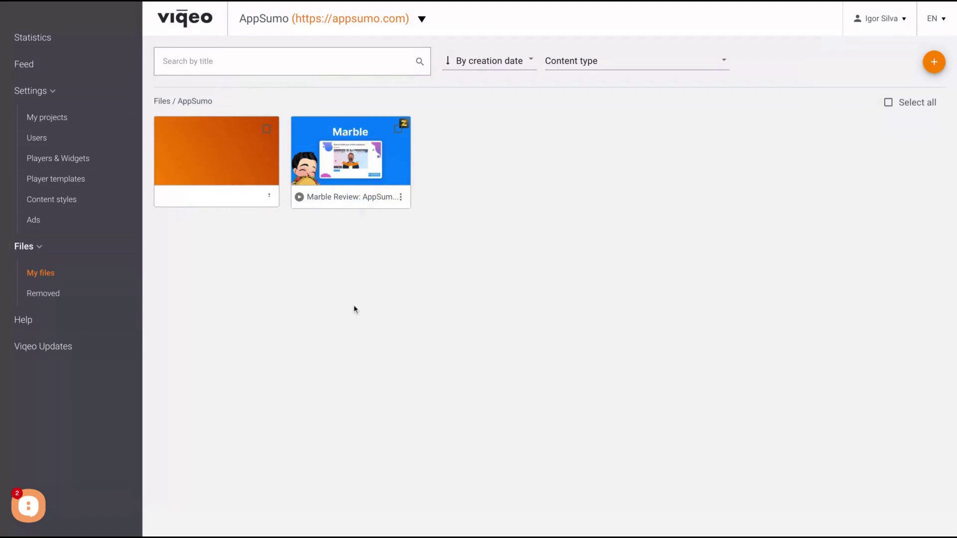
- Preview the Marble Review video and copy its embed code
{"action": "left_click", "coordinate": [305, 200]}
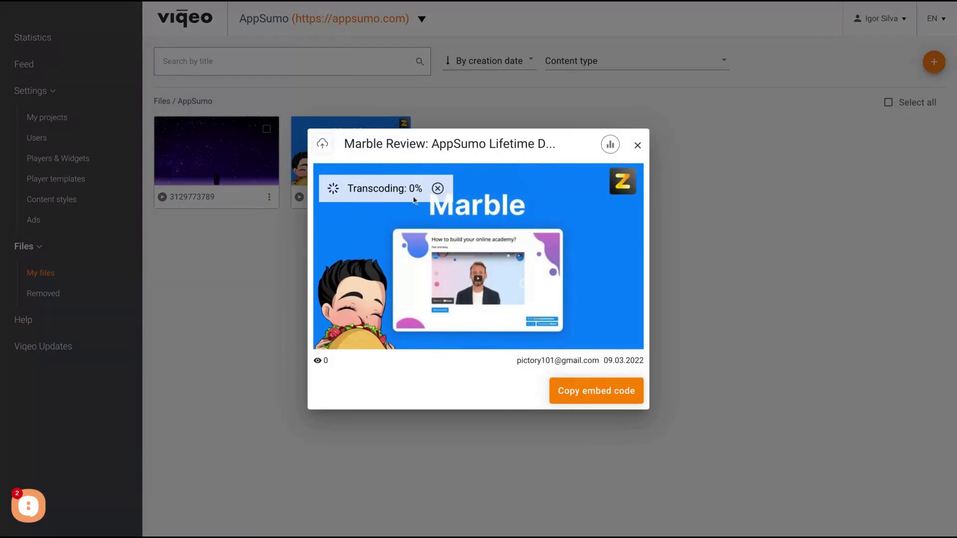
{"action": "left_click", "coordinate": [595, 400]}
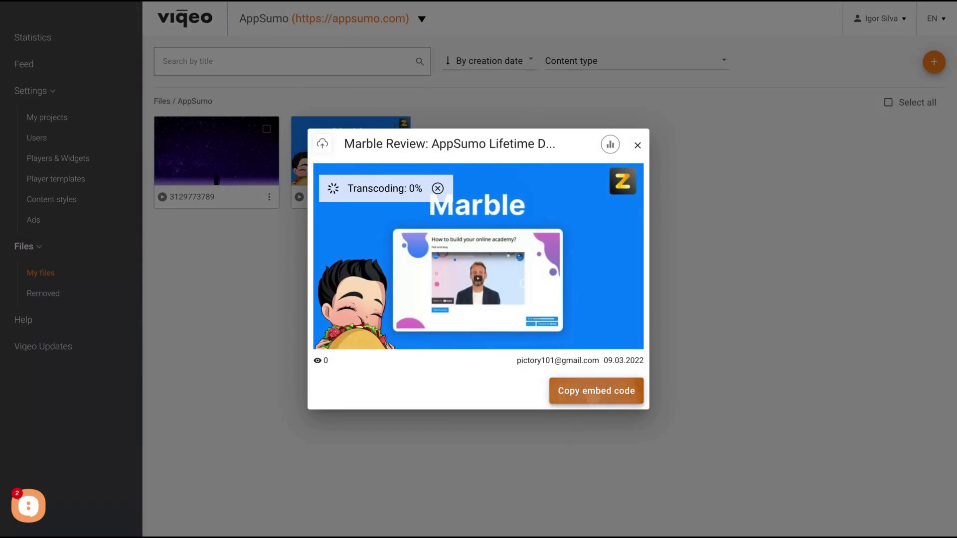
{"action": "left_click", "coordinate": [923, 53]}
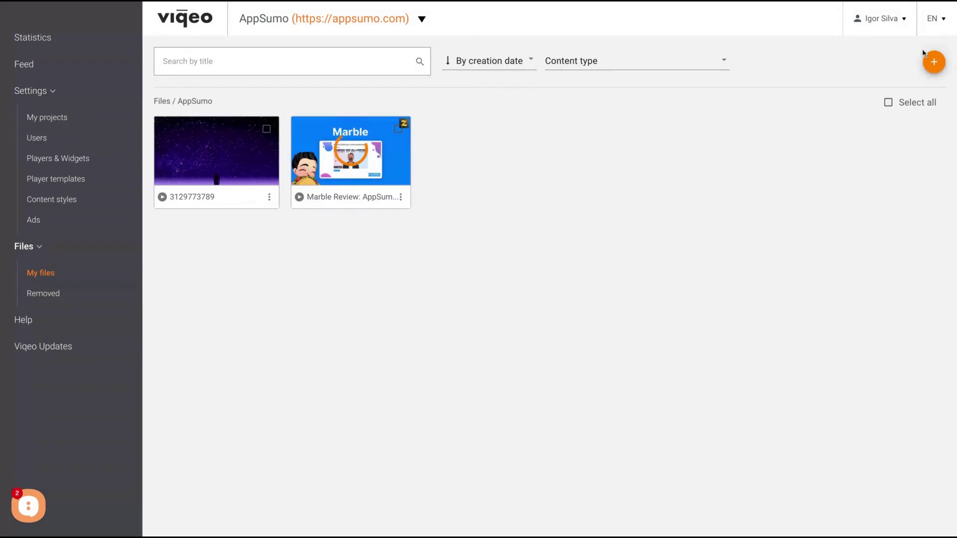
{"action": "left_click", "coordinate": [933, 60]}
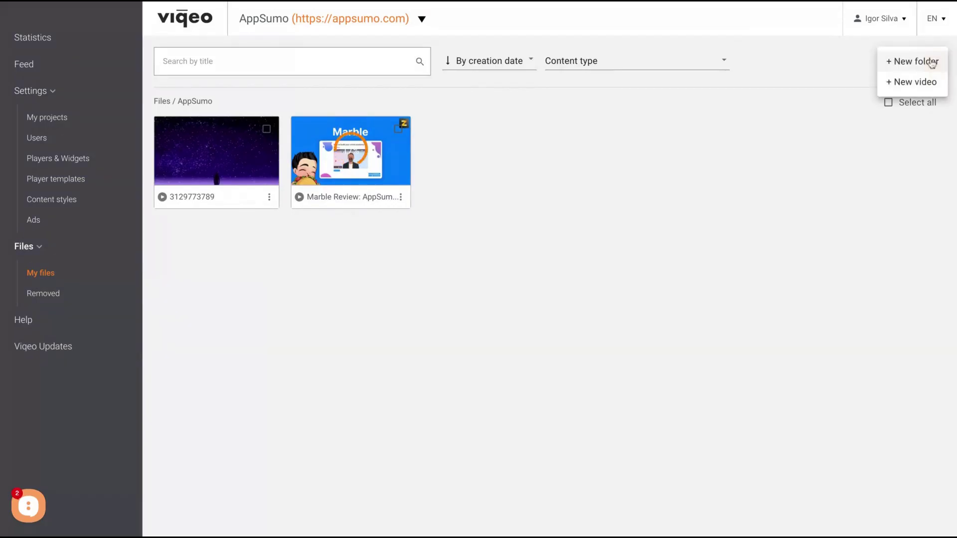
- Drop tucalendi_4esVX (2).mp4 from the computer into the new-video upload zone and upload it
{"action": "left_click", "coordinate": [906, 88]}
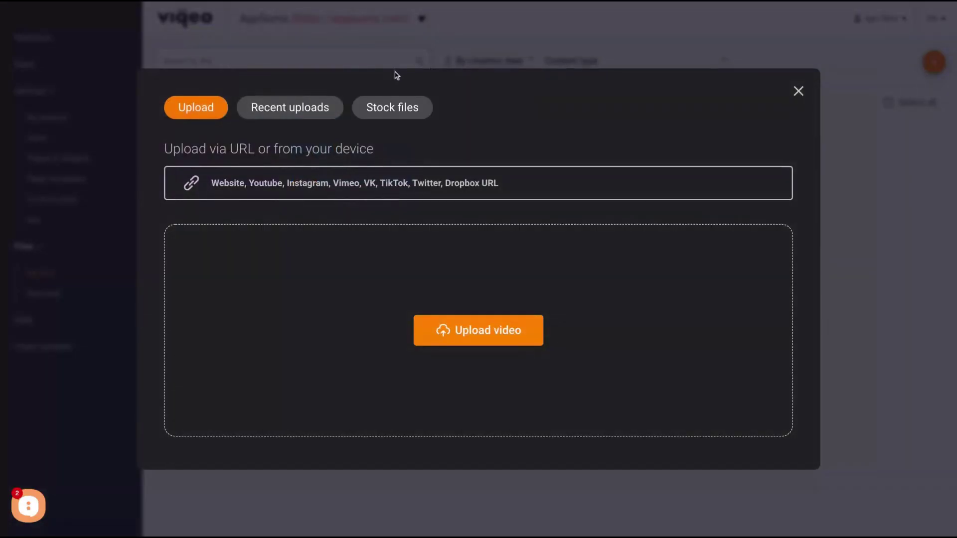
{"action": "left_click", "coordinate": [327, 118]}
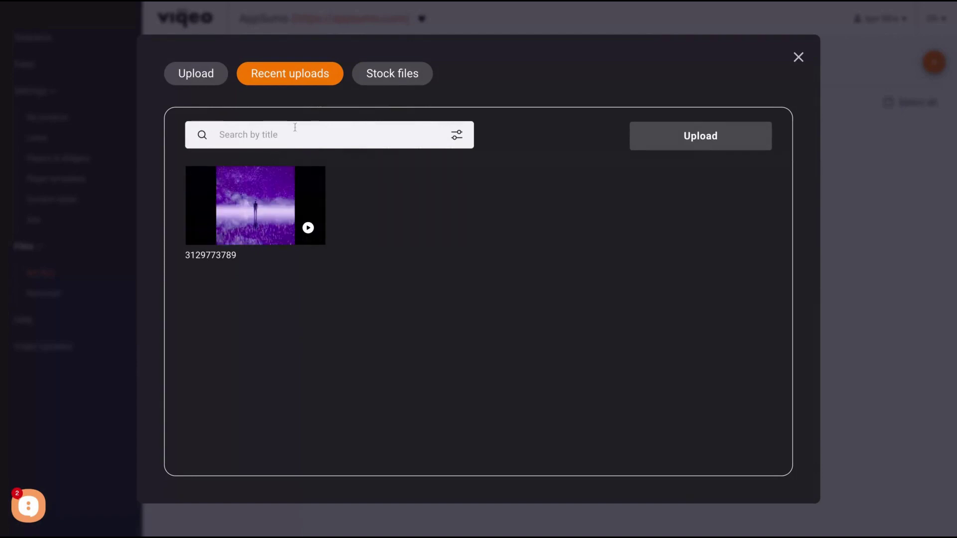
{"action": "left_click", "coordinate": [181, 66]}
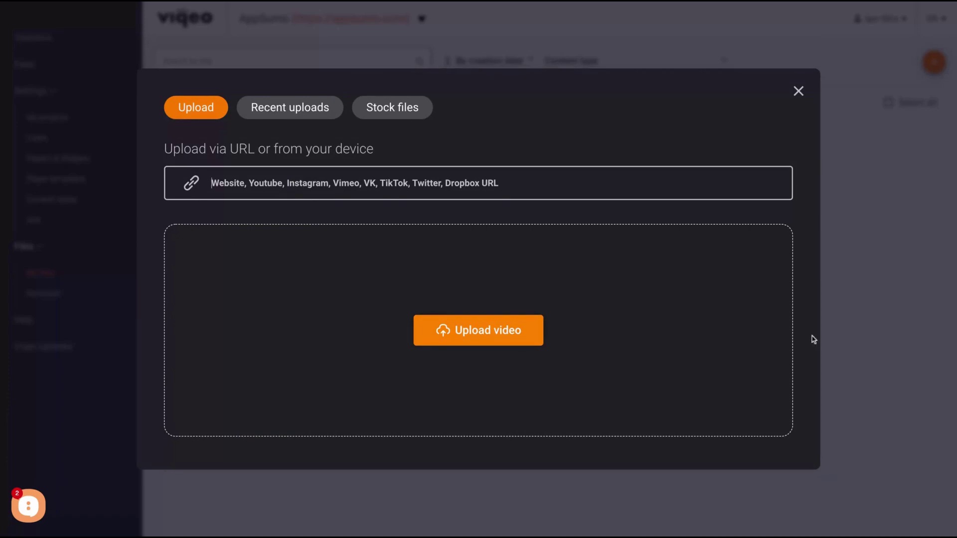
{"action": "left_click_drag", "start_coordinate": [801, 339], "coordinate": [638, 309]}
{"action": "left_click", "coordinate": [461, 417]}
{"action": "scroll", "coordinate": [485, 227], "scroll_direction": "up", "scroll_amount": 4}
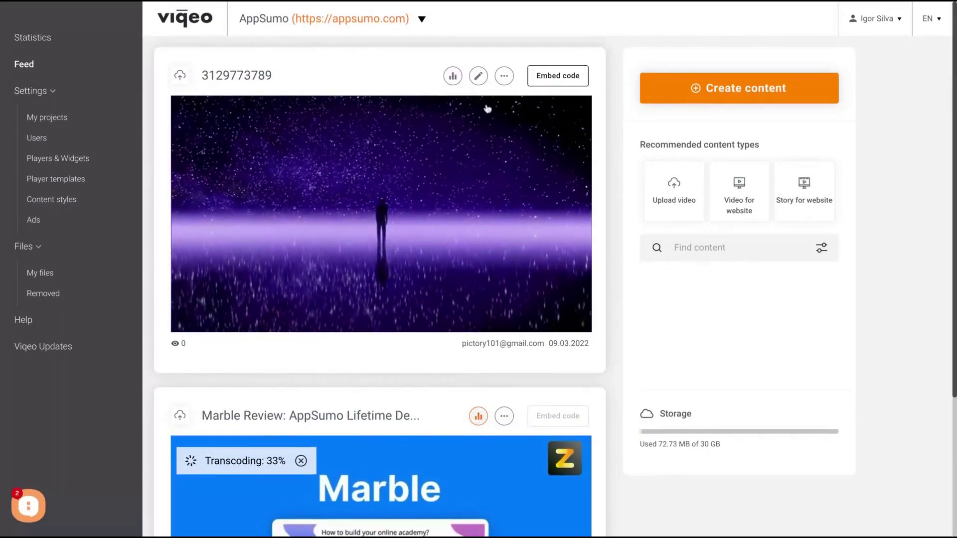
{"action": "left_click", "coordinate": [504, 75]}
{"action": "left_click", "coordinate": [507, 85]}
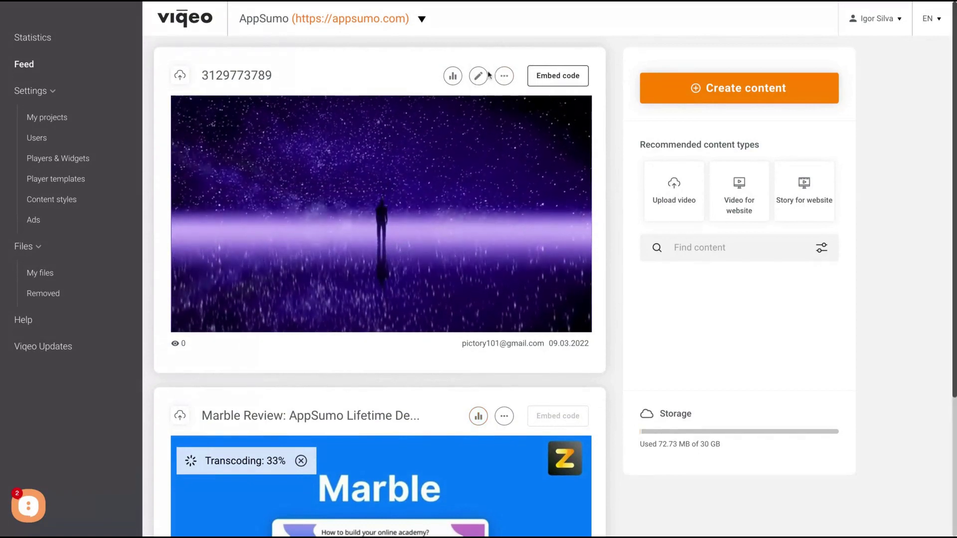
{"action": "left_click", "coordinate": [507, 86]}
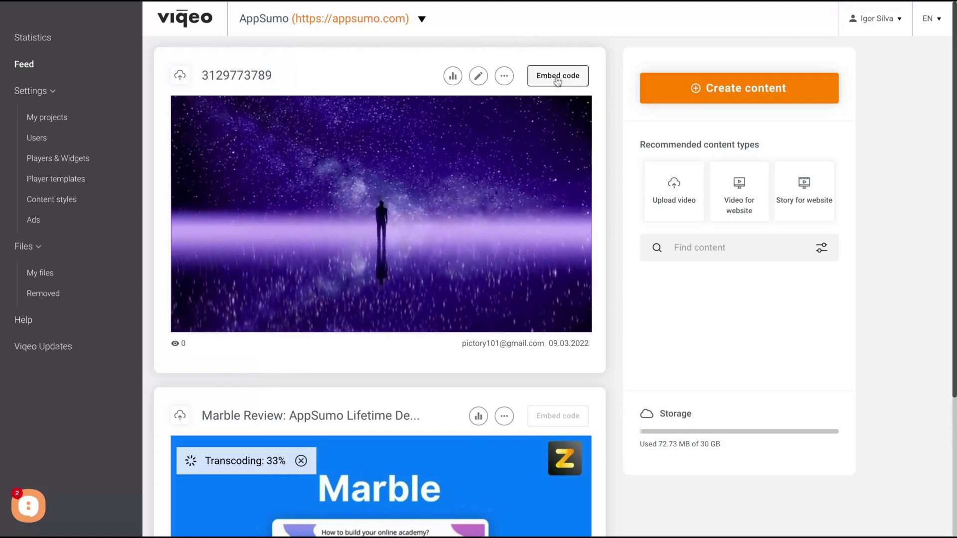
{"action": "left_click", "coordinate": [558, 76]}
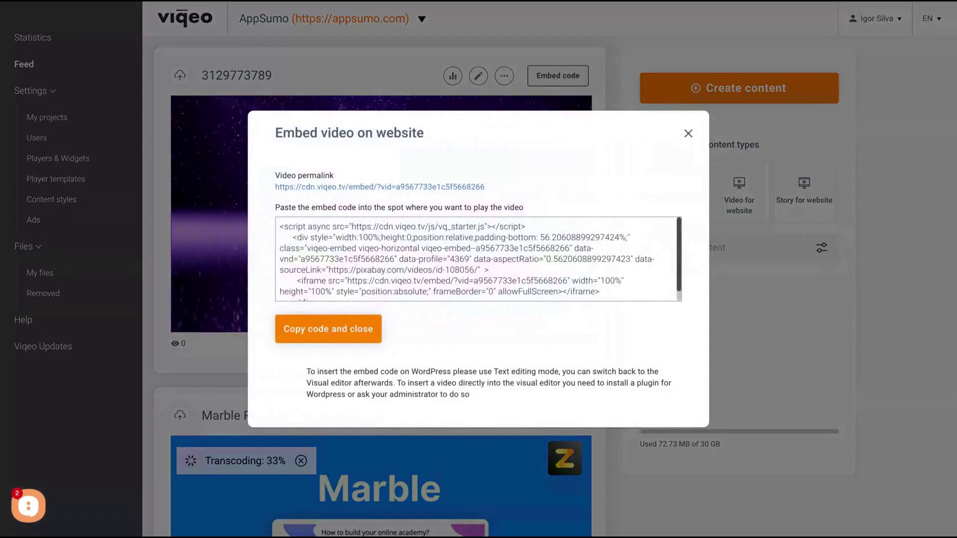
- Select the video's embed code, then select its permalink
{"action": "scroll", "coordinate": [437, 275], "scroll_direction": "down", "scroll_amount": 1}
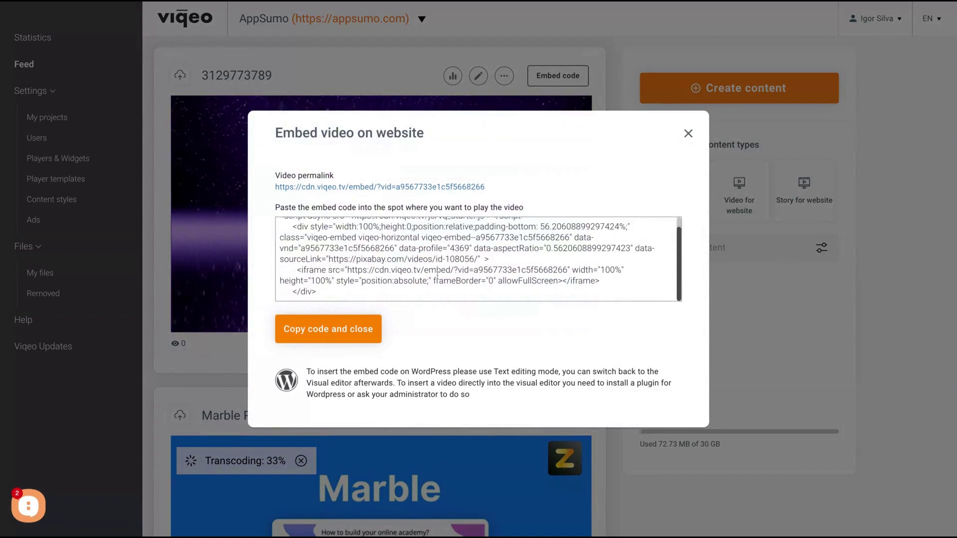
{"action": "scroll", "coordinate": [437, 275], "scroll_direction": "up", "scroll_amount": 1}
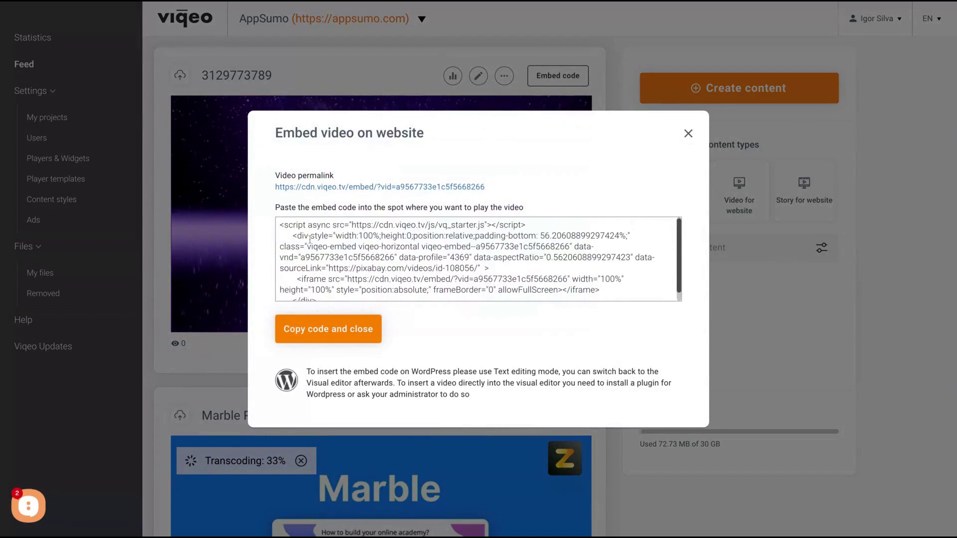
{"action": "left_click", "coordinate": [282, 225]}
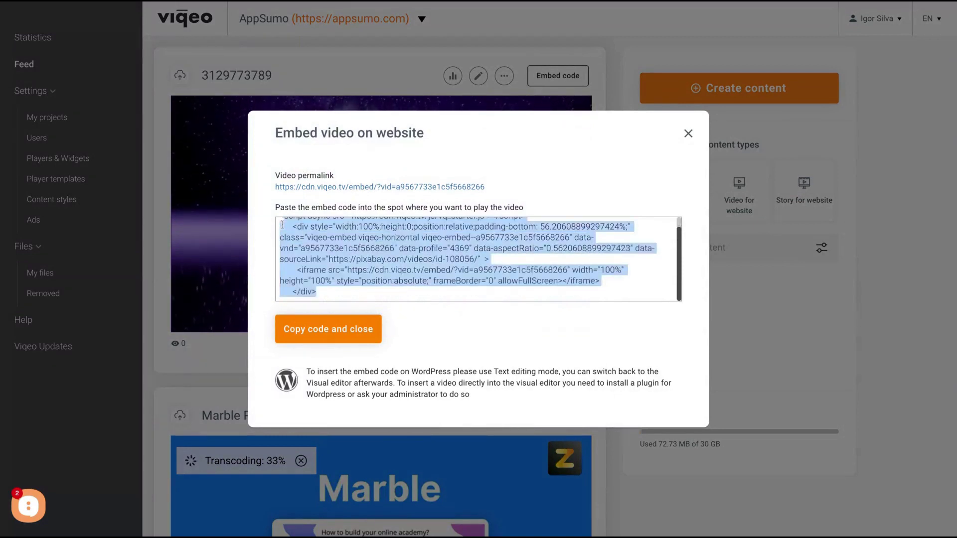
{"action": "left_click", "coordinate": [404, 207]}
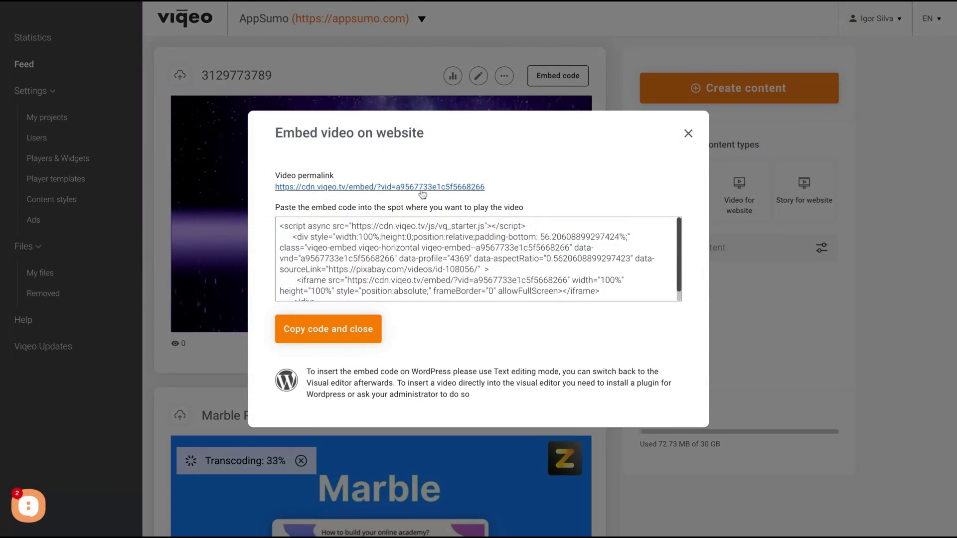
{"action": "left_click", "coordinate": [422, 189]}
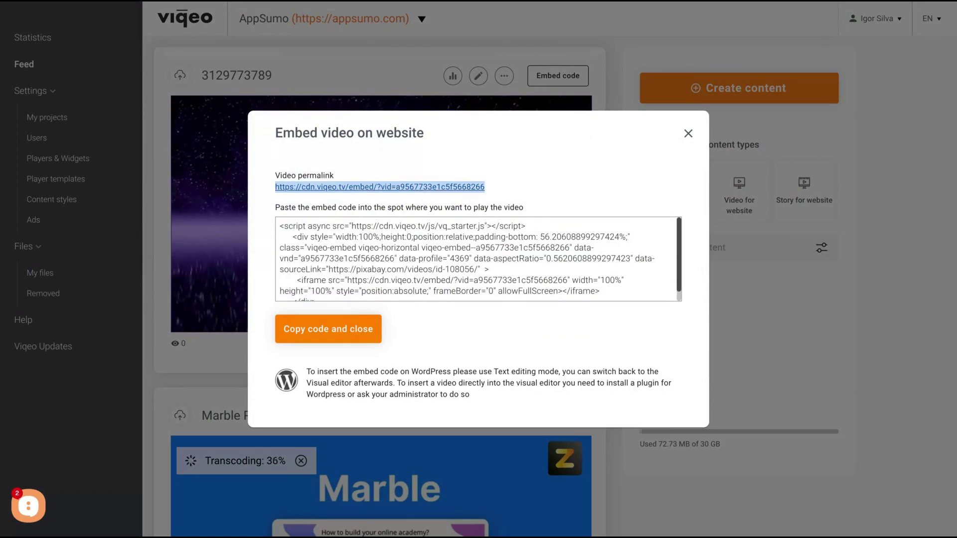